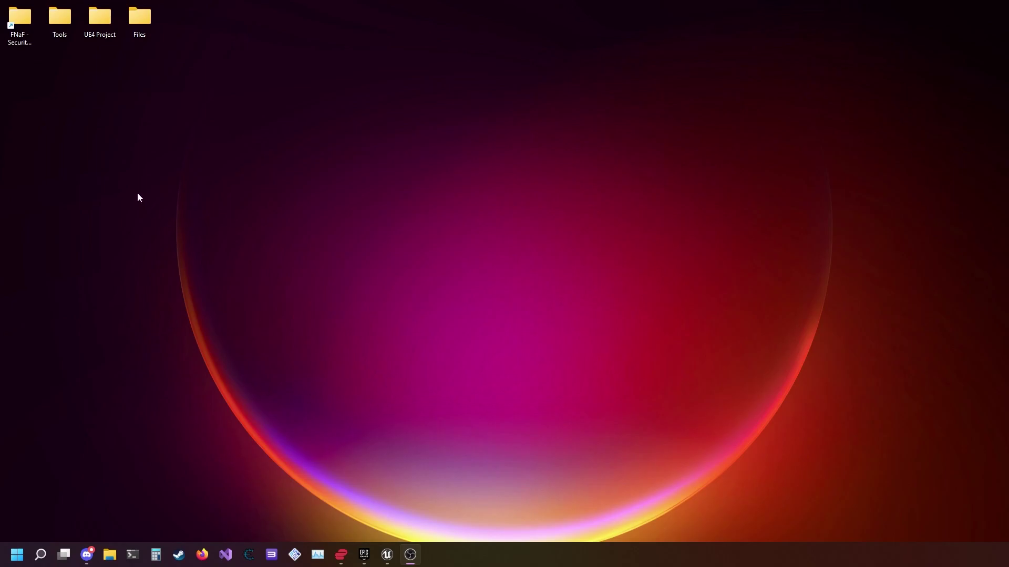
Step: Launch the UModel viewer from the Tools\UModel folder
double_click(67, 38)
left_click_drag(614, 232, 406, 175)
double_click(340, 309)
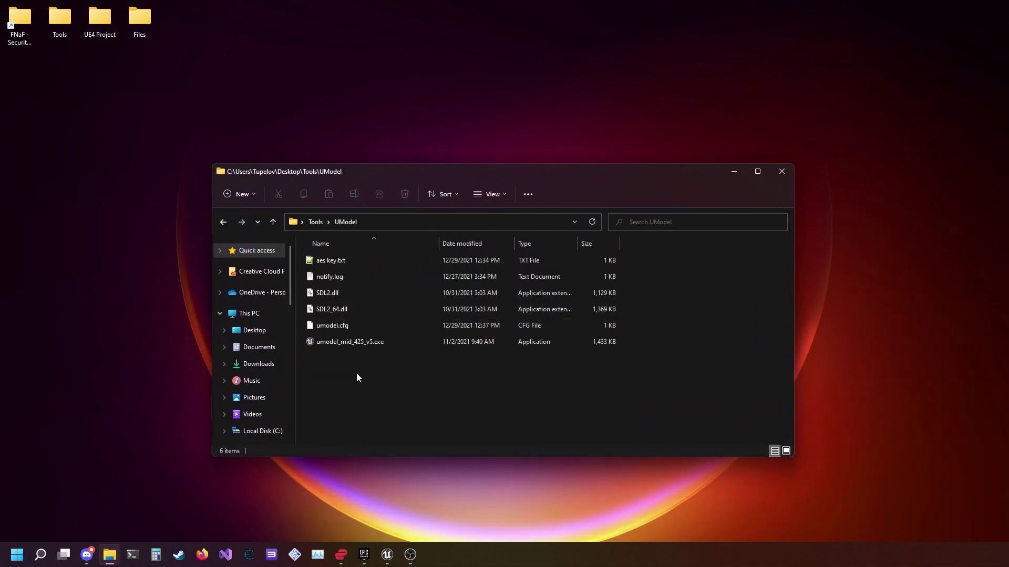
double_click(340, 341)
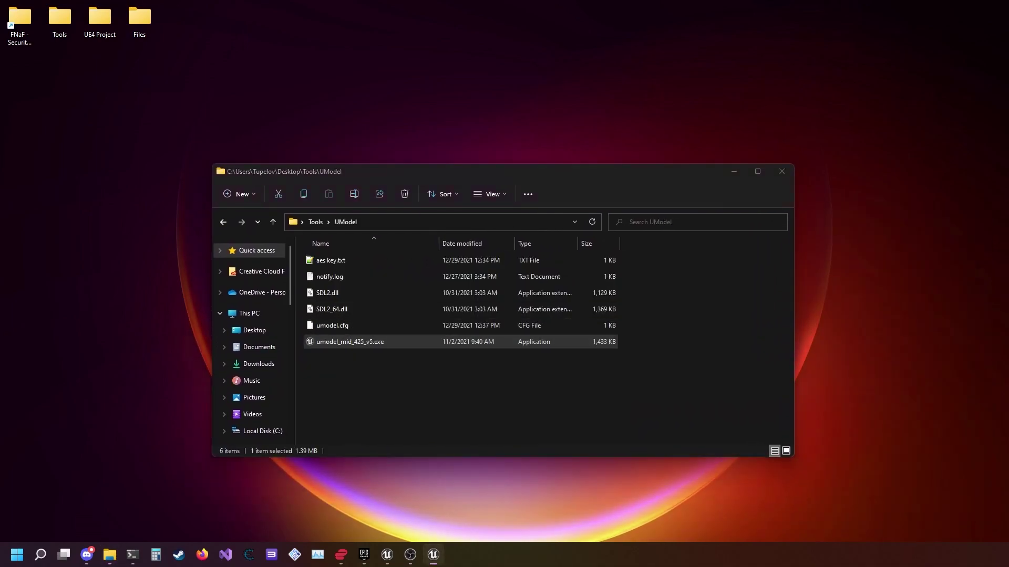
left_click_drag(115, 280, 427, 221)
Step: Point the game-files folder picker at the FNaF - Security Breach install folder by pasting its path
left_click(509, 243)
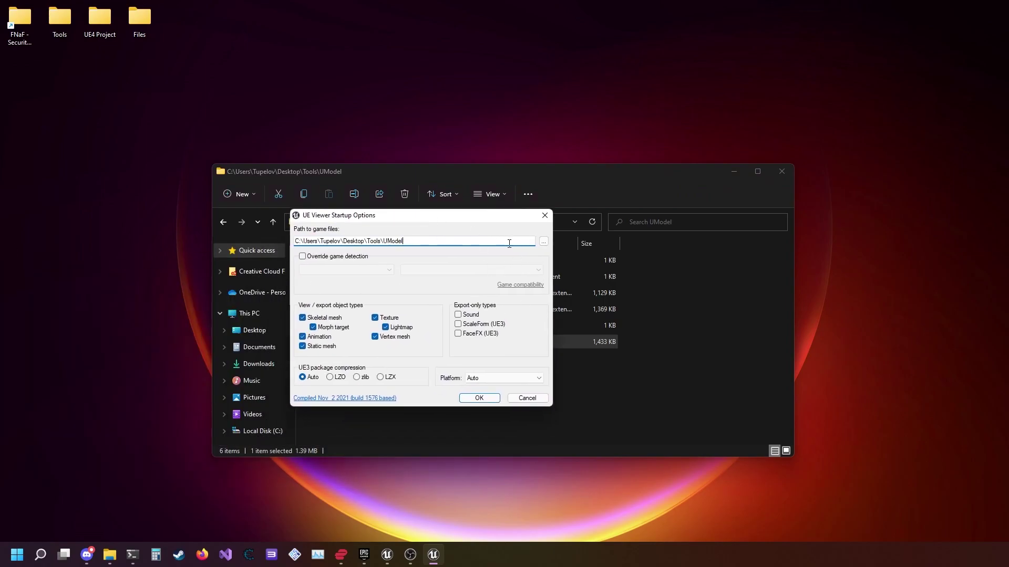
left_click(543, 242)
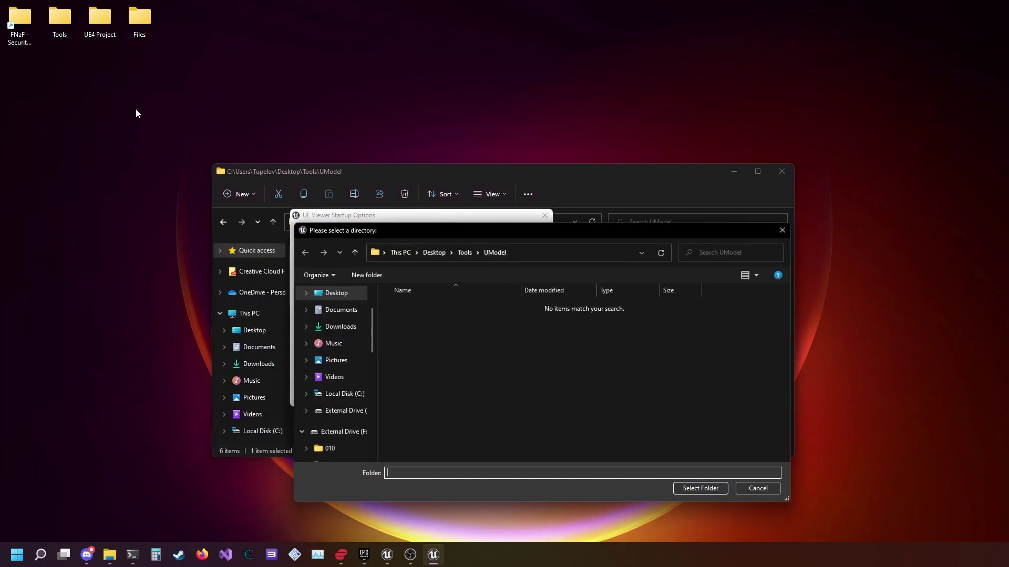
double_click(20, 20)
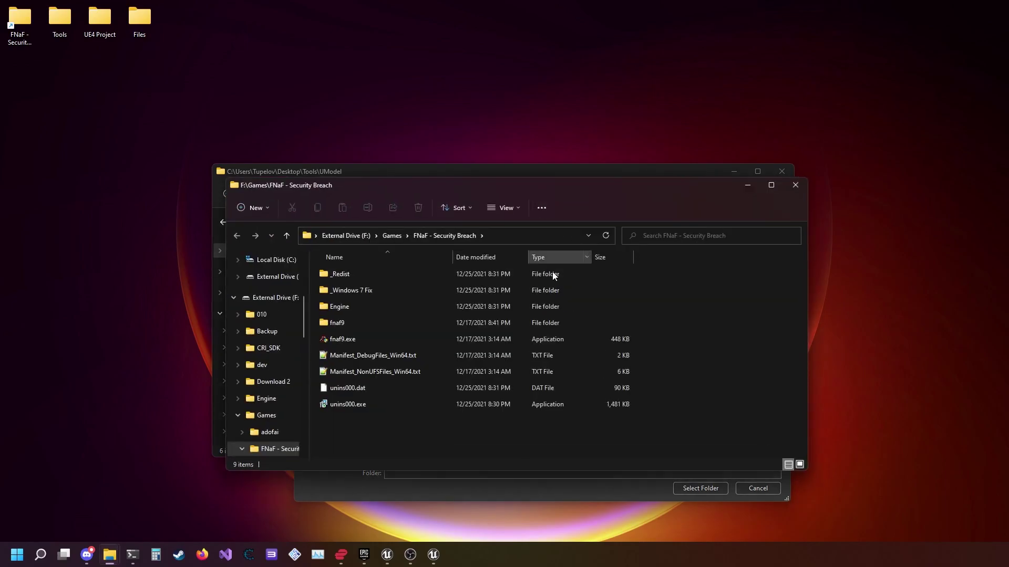
left_click(499, 478)
left_click_drag(540, 236, 650, 257)
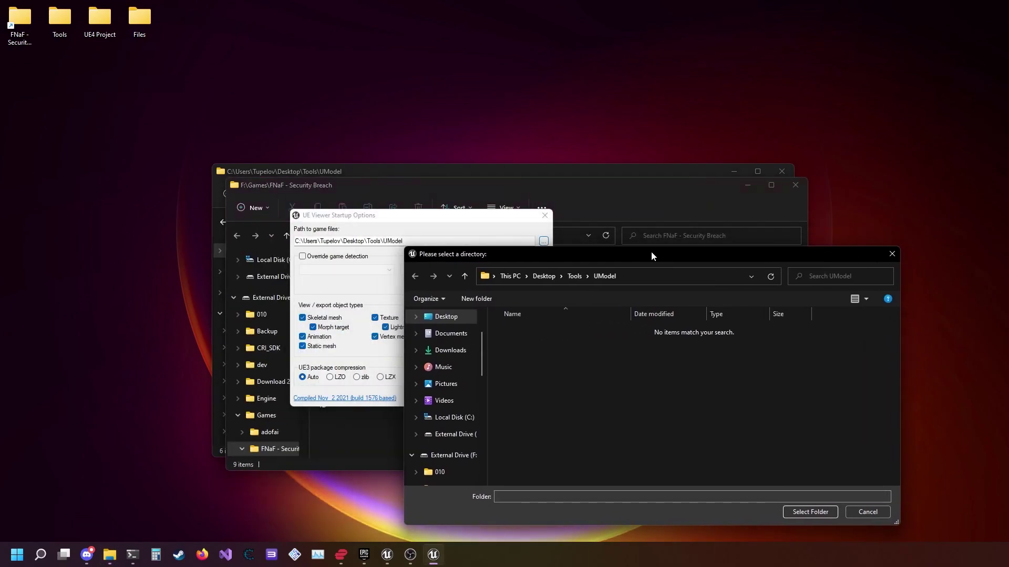
left_click(564, 235)
key("ctrl+c")
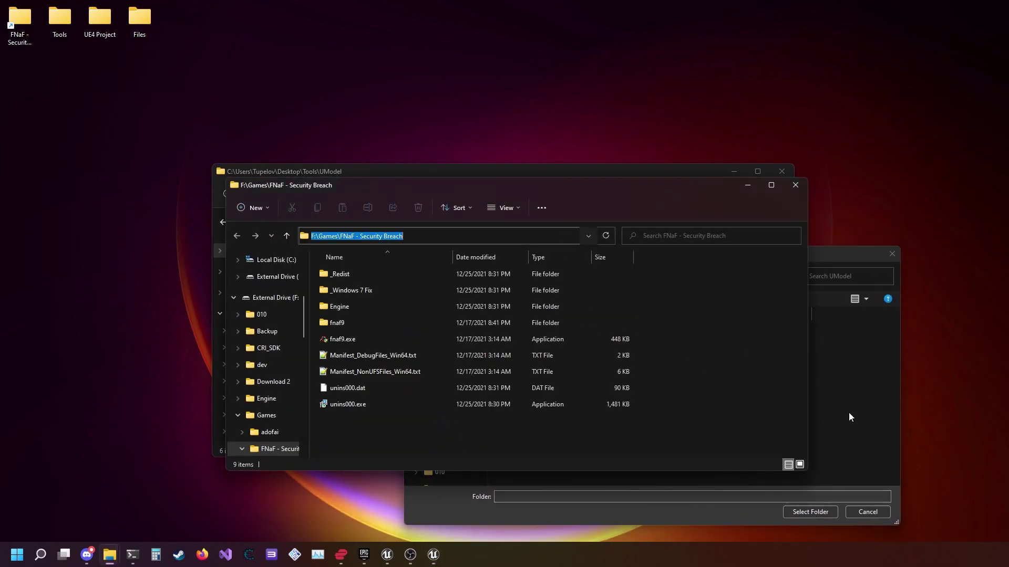
left_click(849, 417)
left_click(671, 279)
key("ctrl+v")
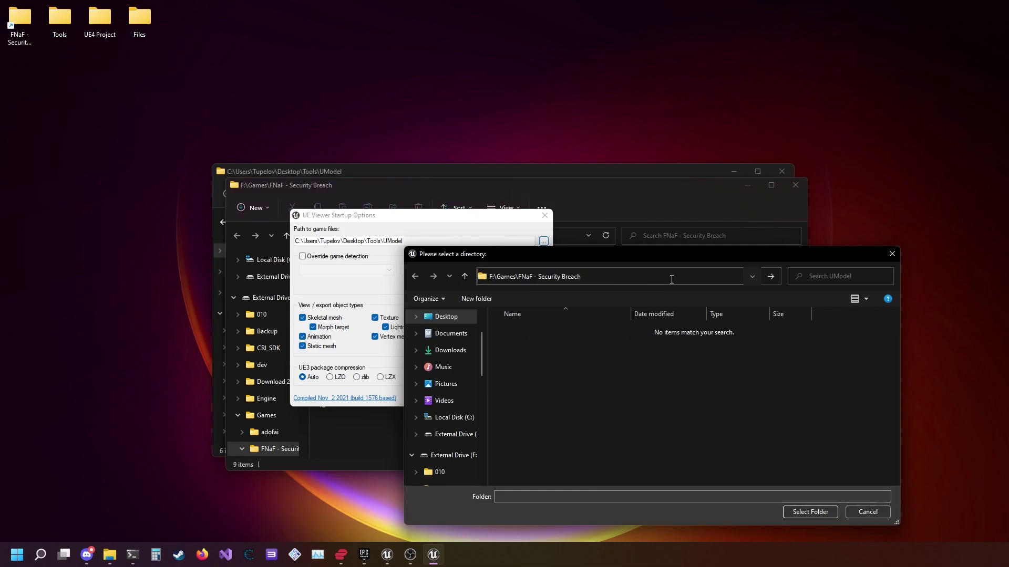
key("Return")
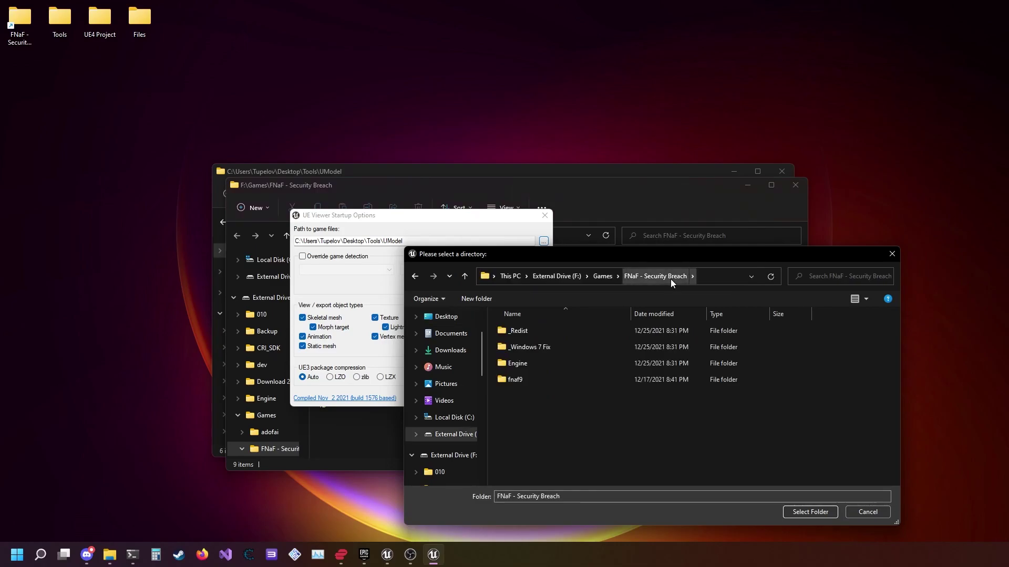
Step: Select fnaf9\Content\Paks as UE Viewer's game-files folder
double_click(545, 381)
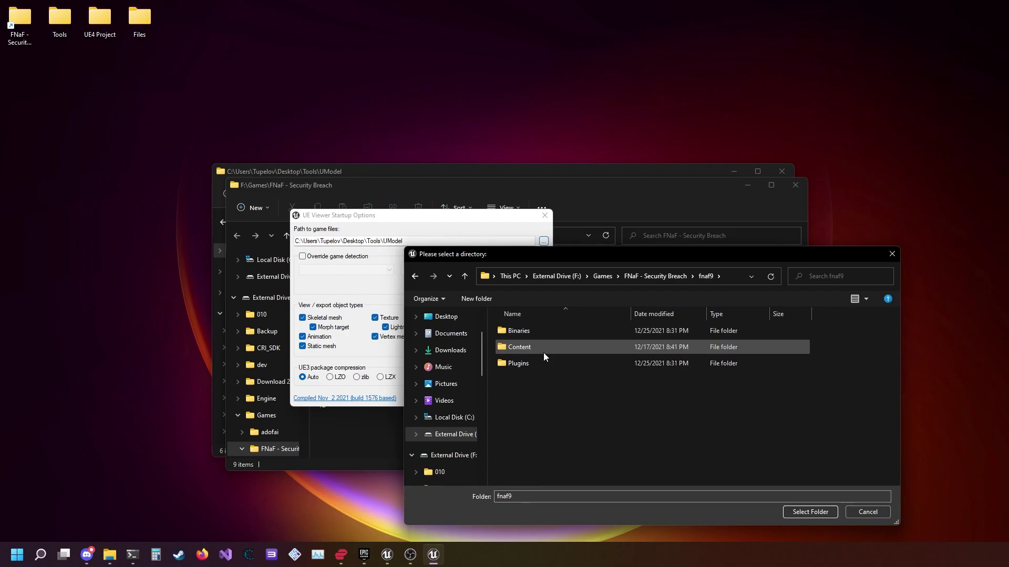
double_click(543, 352)
double_click(534, 353)
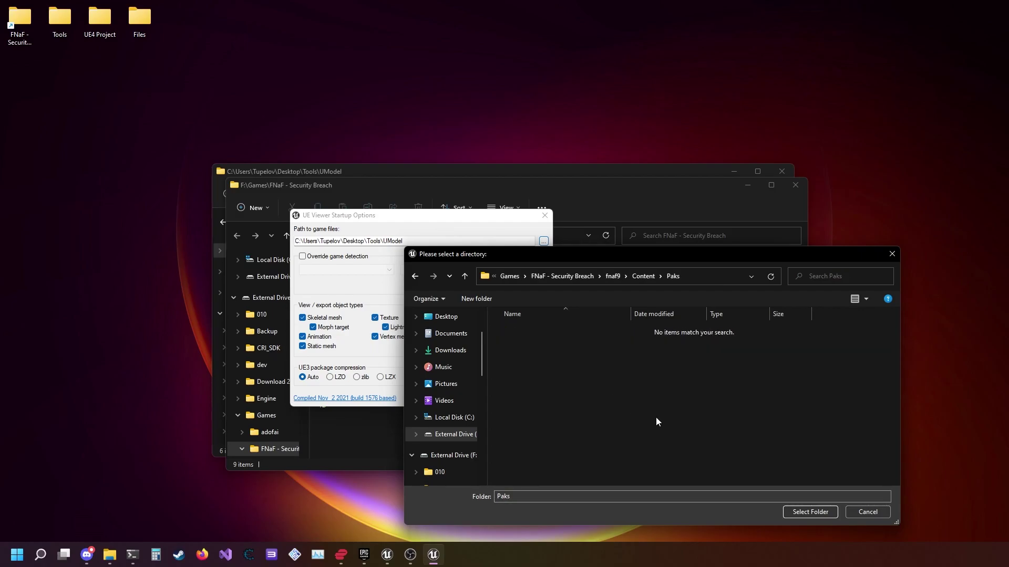
left_click(808, 512)
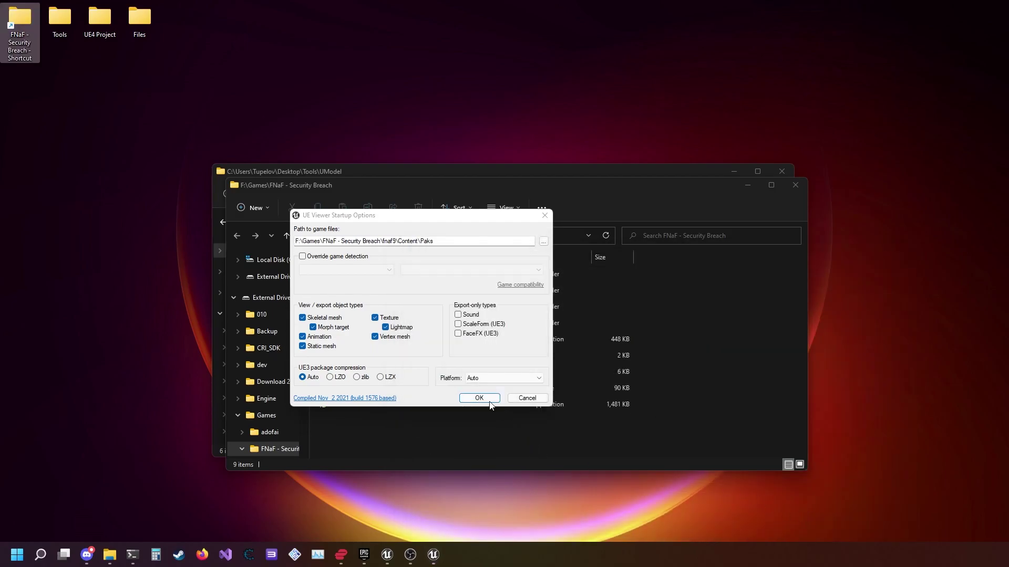
Step: Confirm startup options and open Audio\AmbiencesStreaming.uasset to bring up the AES key prompt
left_click(487, 398)
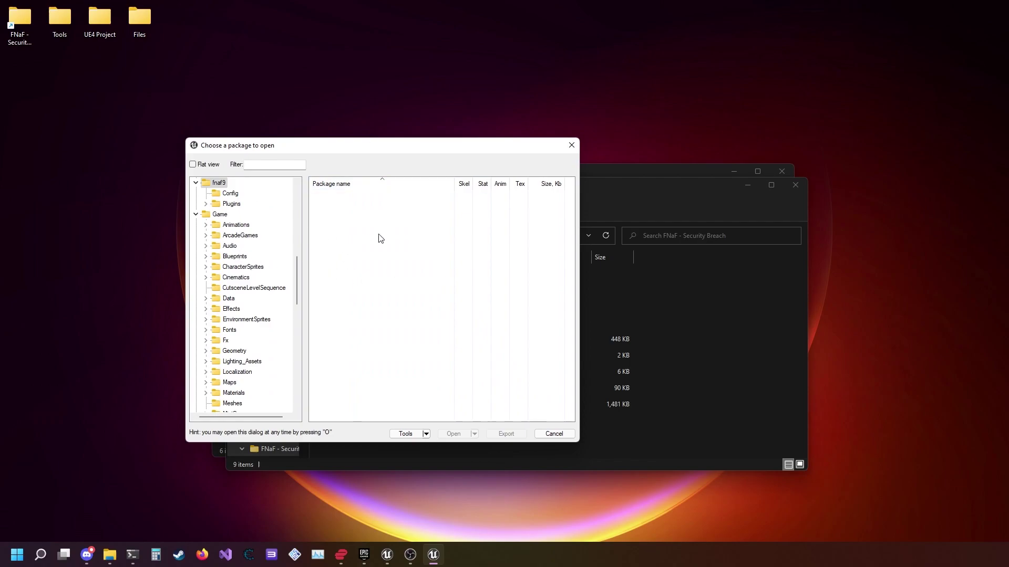
left_click(227, 248)
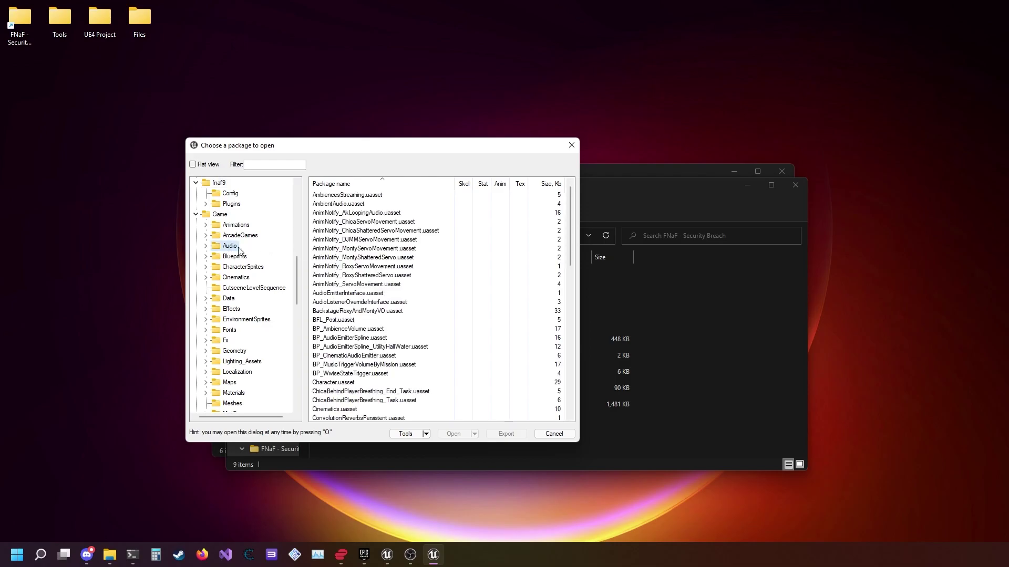
double_click(344, 195)
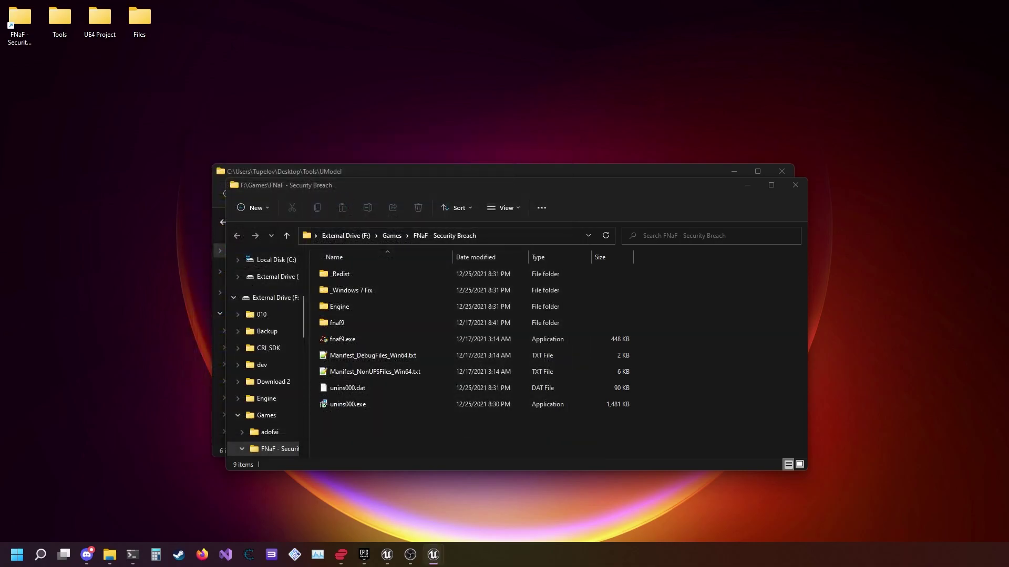
left_click_drag(195, 290, 287, 288)
left_click(661, 426)
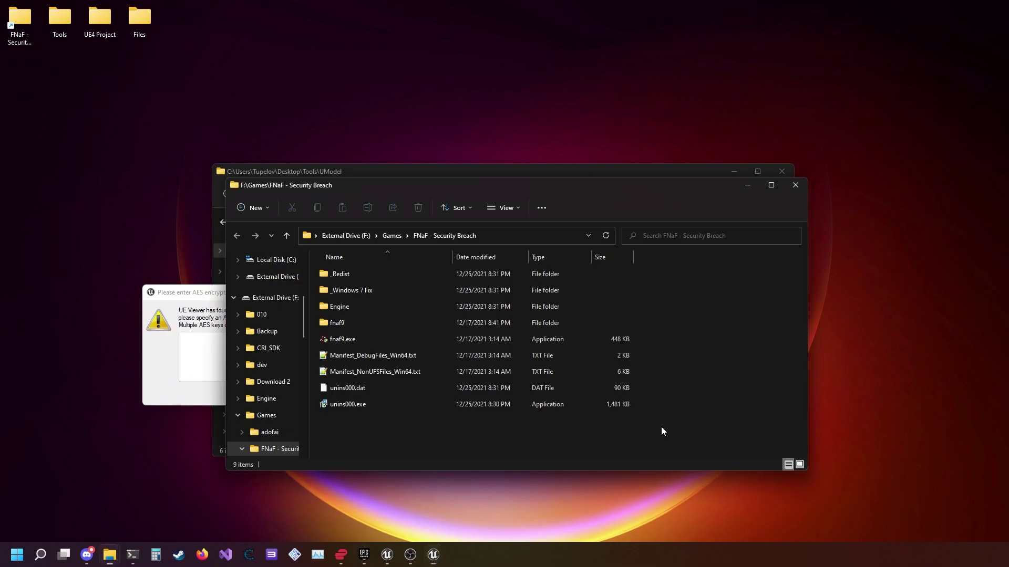
Step: Copy the key from aes key.txt in Notepad++ and paste it into UE Viewer's AES prompt
left_click(748, 188)
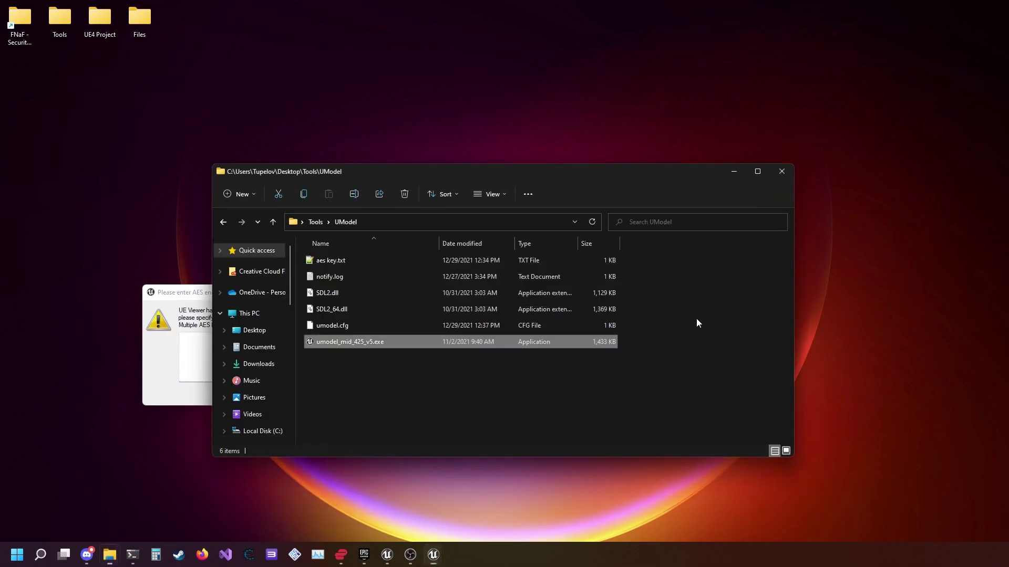
double_click(372, 260)
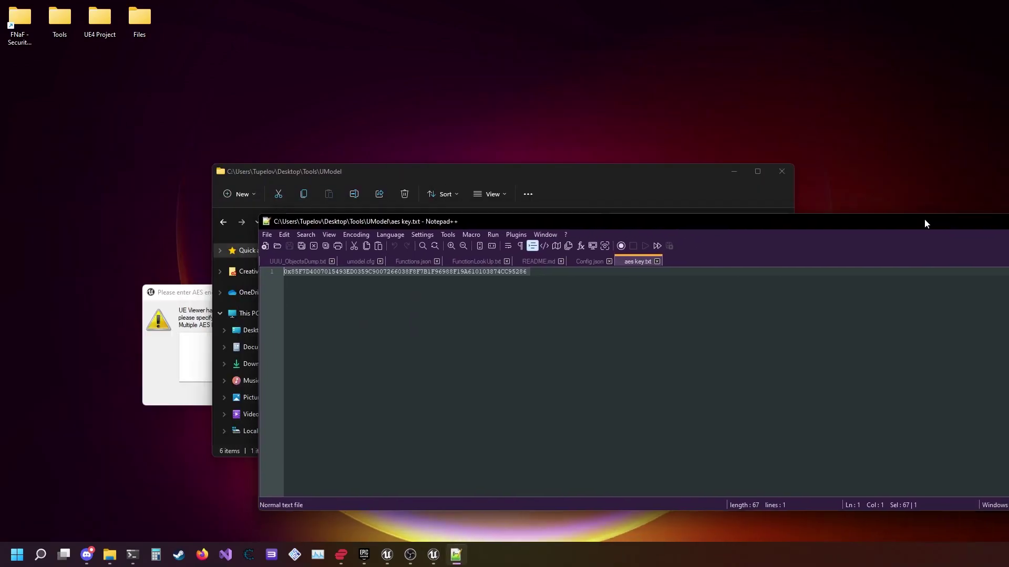
right_click(379, 266)
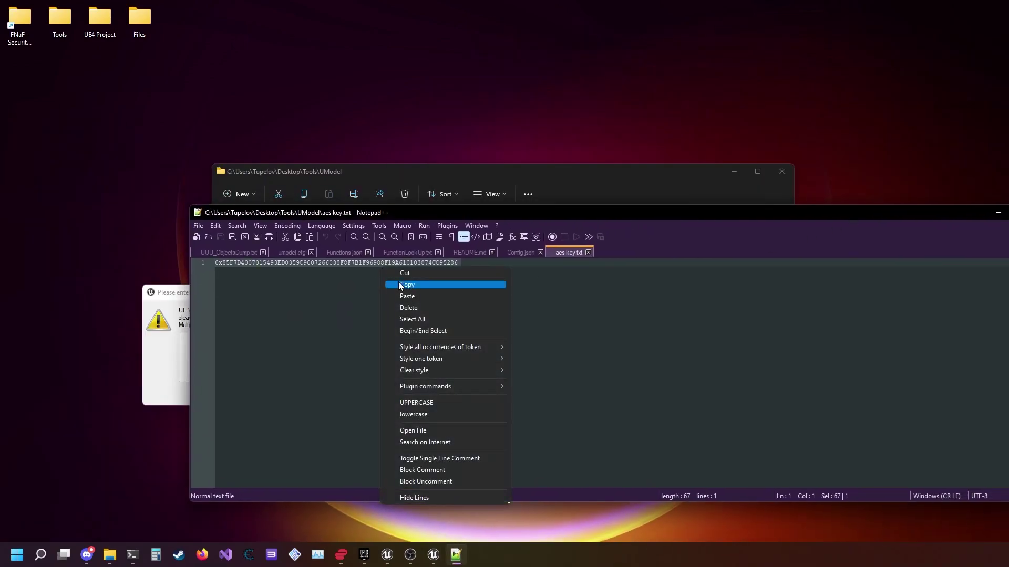
left_click(402, 284)
left_click(177, 354)
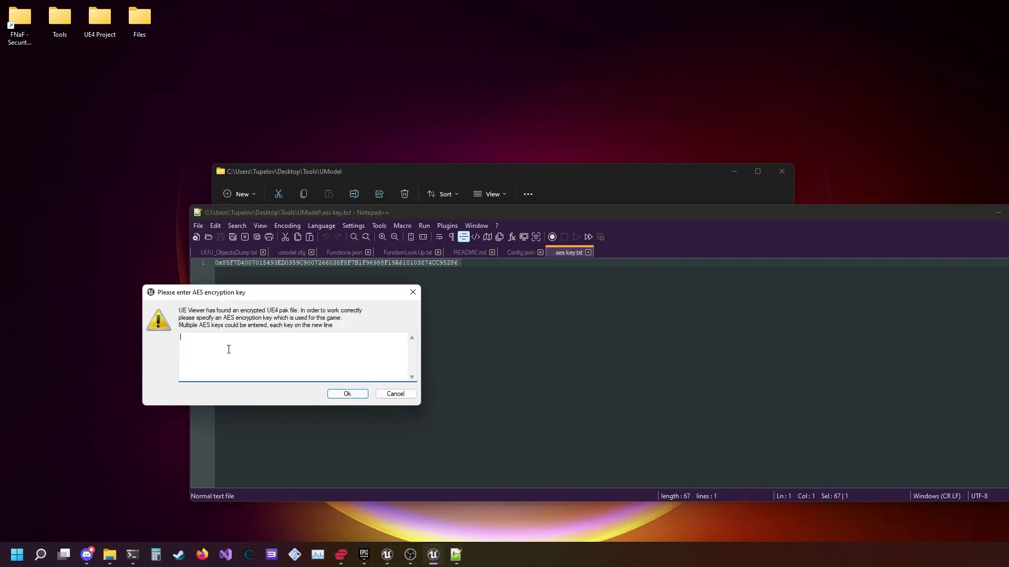
key("ctrl+v")
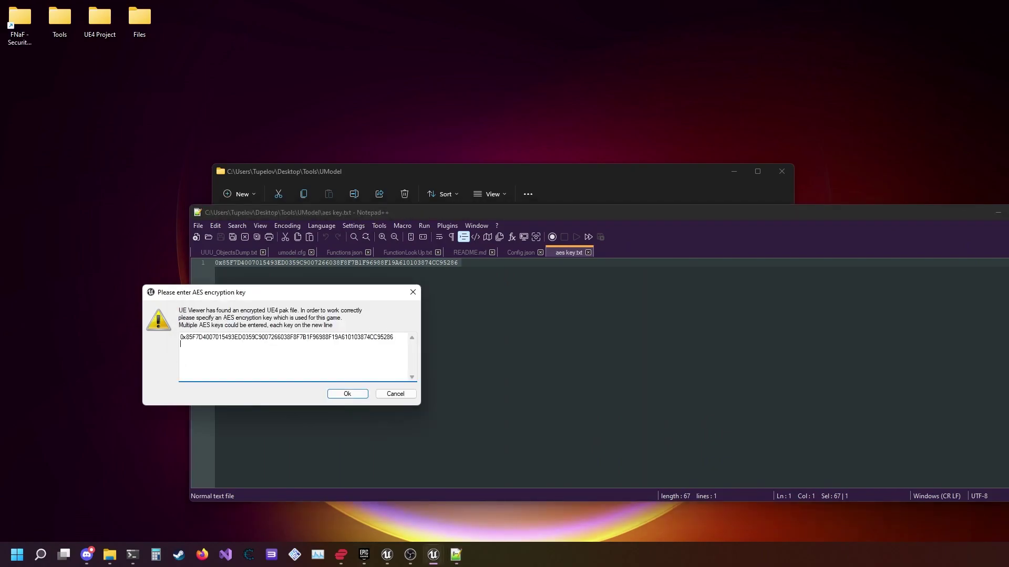
Step: Accept the AES key, set the game to Unreal engine 4.25, and reopen the package chooser
left_click(348, 394)
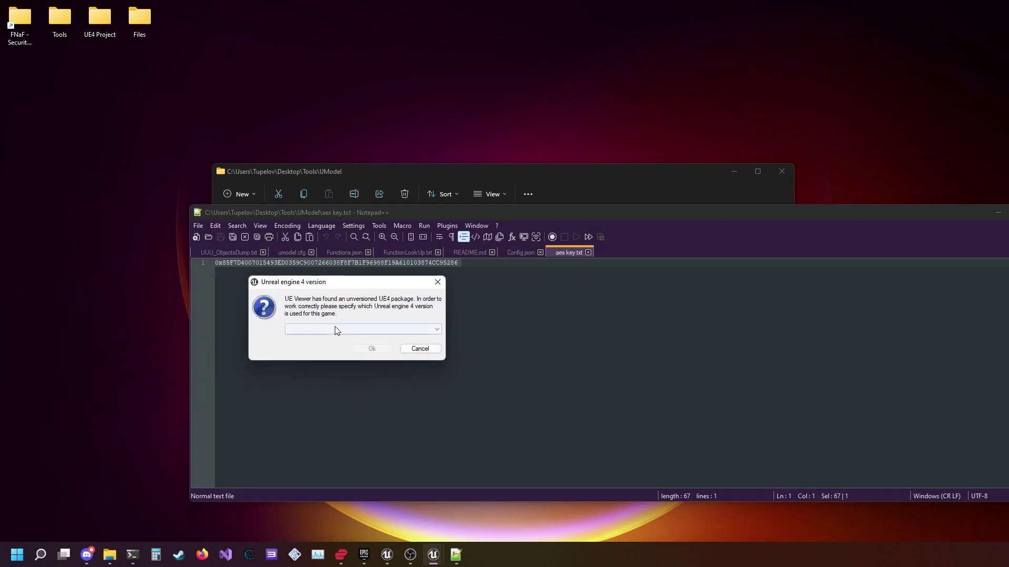
left_click(333, 330)
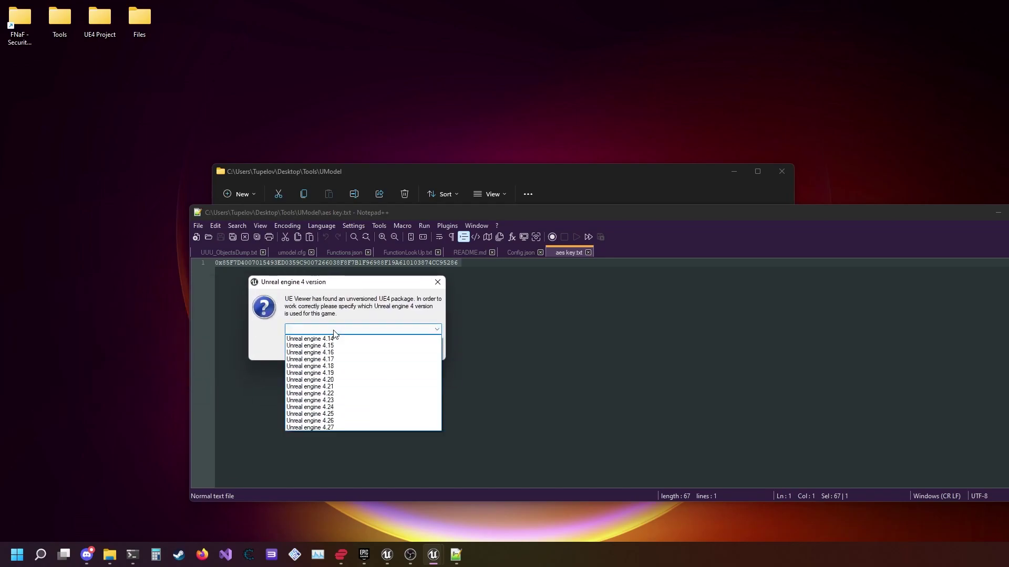
left_click(334, 414)
left_click(379, 350)
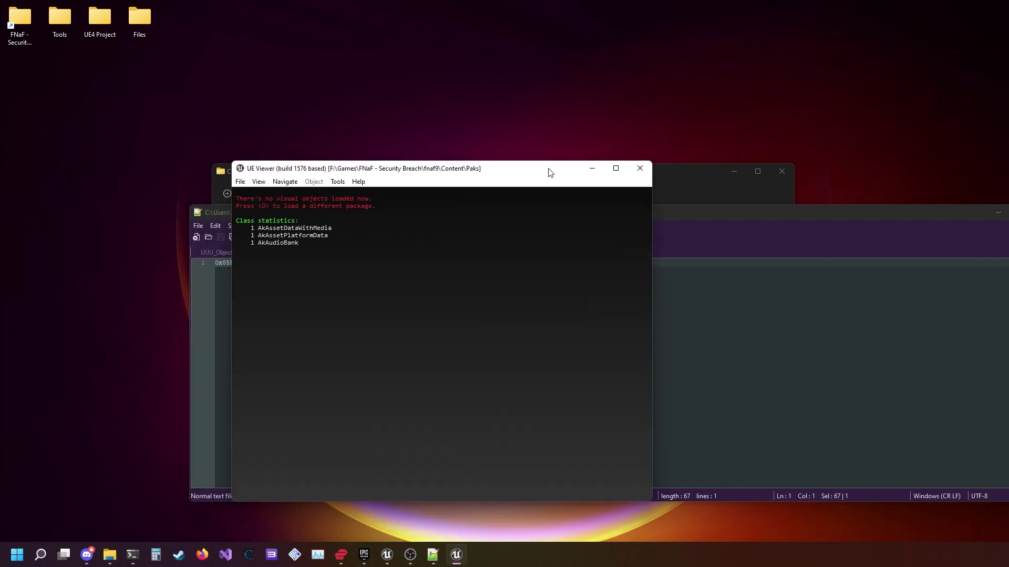
key("o")
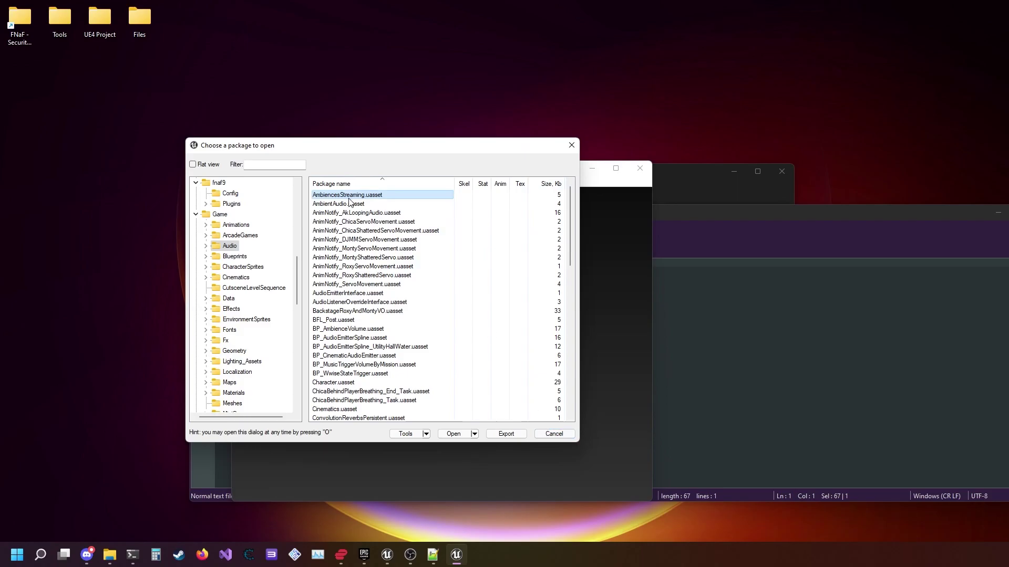
Step: Filter the flat package list by 'Minim' and select minimaps_Floor00_2k.uasset in UniformSize
left_click(193, 165)
left_click(249, 164)
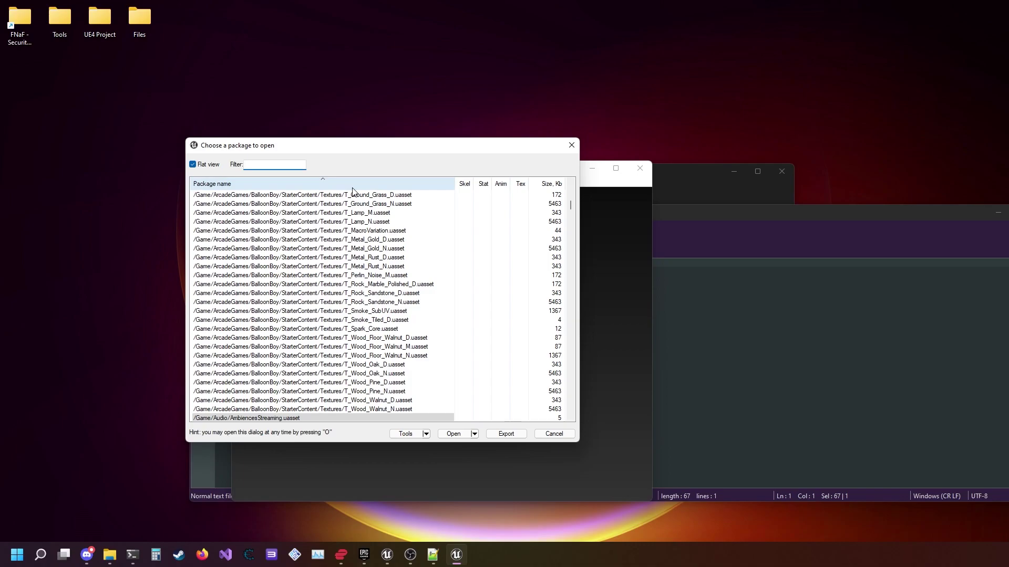
type("Minimap")
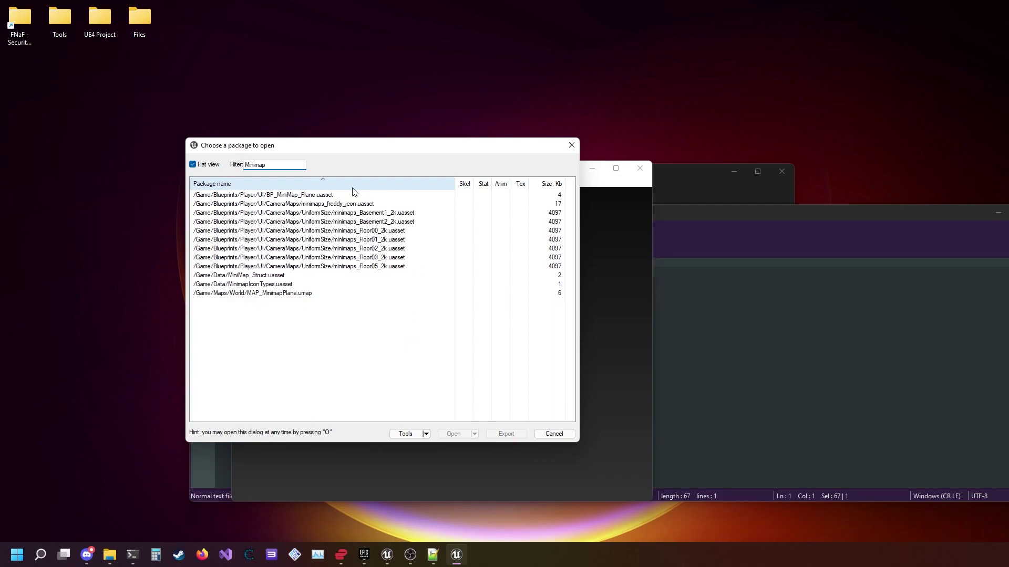
left_click(336, 231)
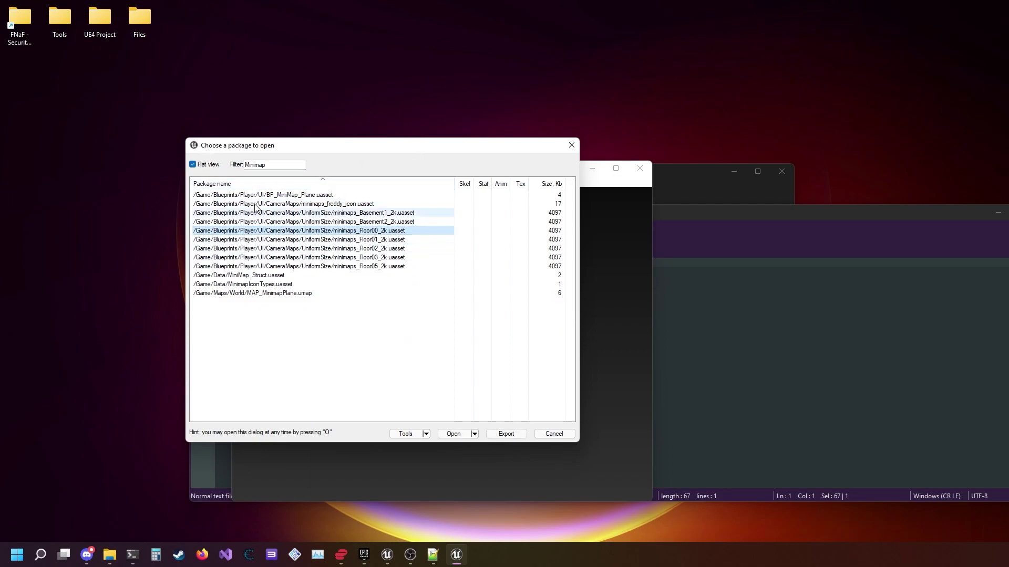
left_click(194, 164)
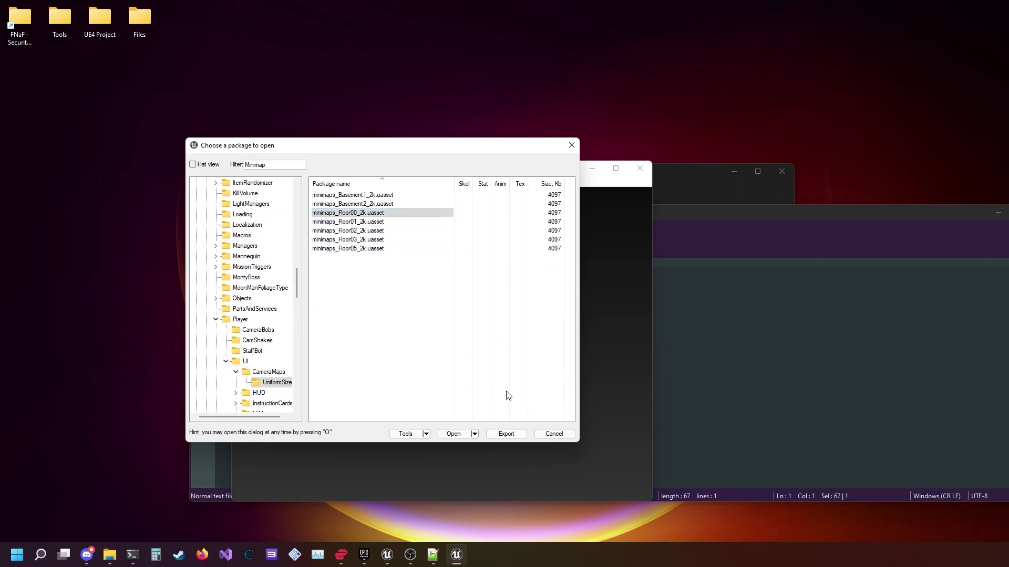
Step: Export minimaps_Floor00_2k as a PNG texture into the Desktop\Files folder
left_click(506, 435)
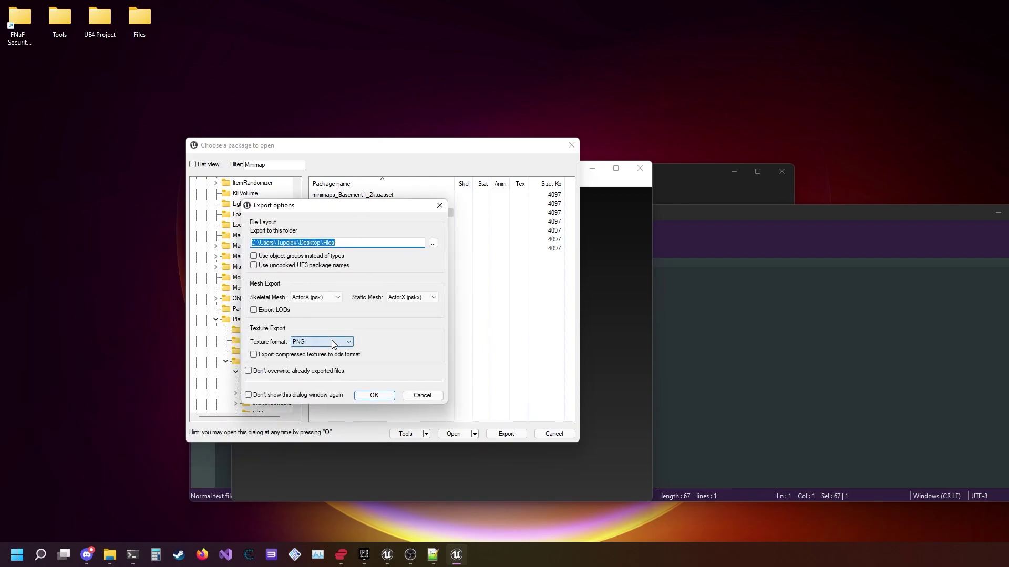
left_click(433, 243)
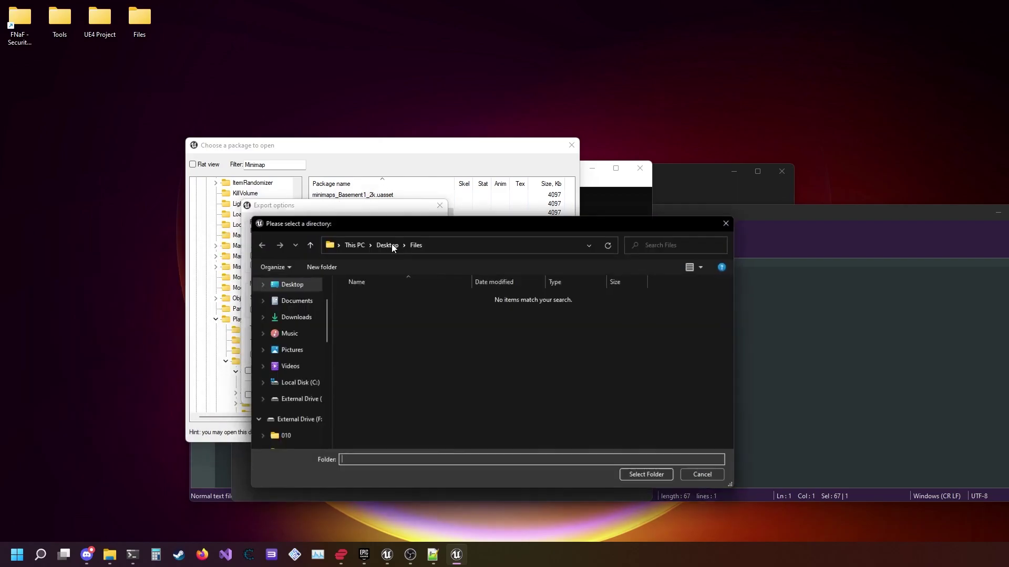
left_click(652, 477)
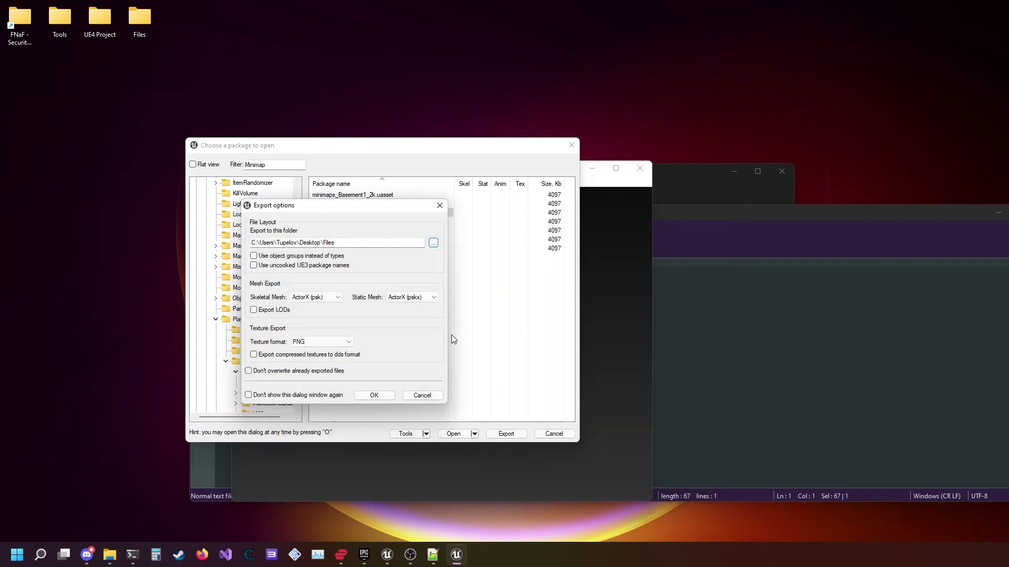
left_click(373, 395)
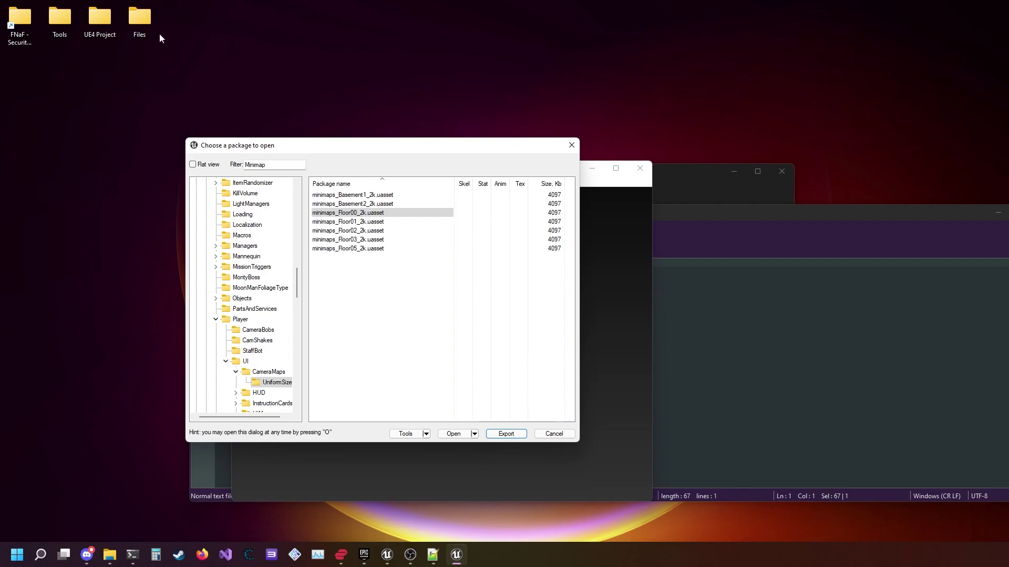
Step: Drill into Files\Game\Blueprints\Player\UI\CameraMaps\UniformSize and briefly preview minimaps_Floor00_2k.png
double_click(140, 25)
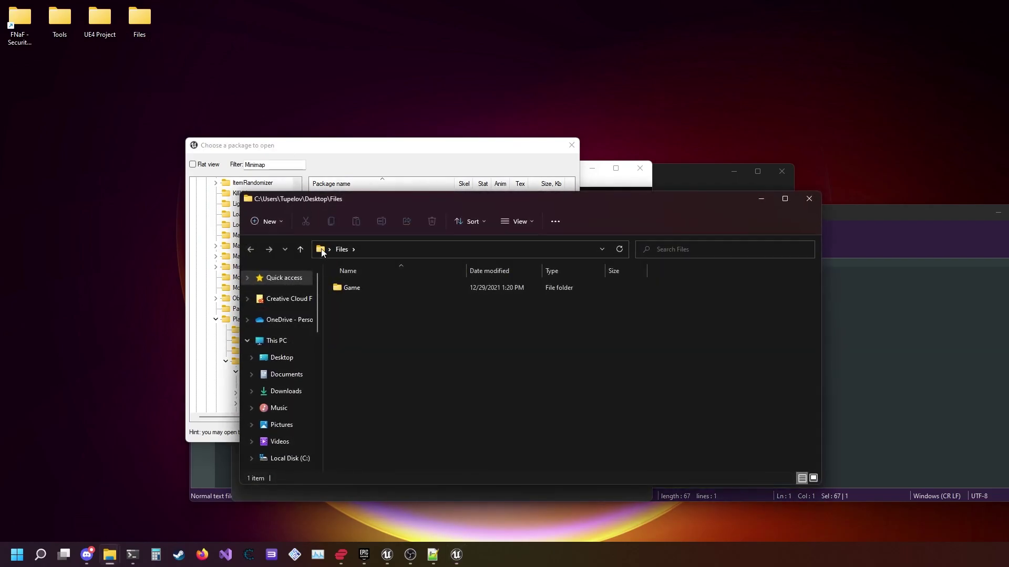
double_click(350, 288)
double_click(349, 288)
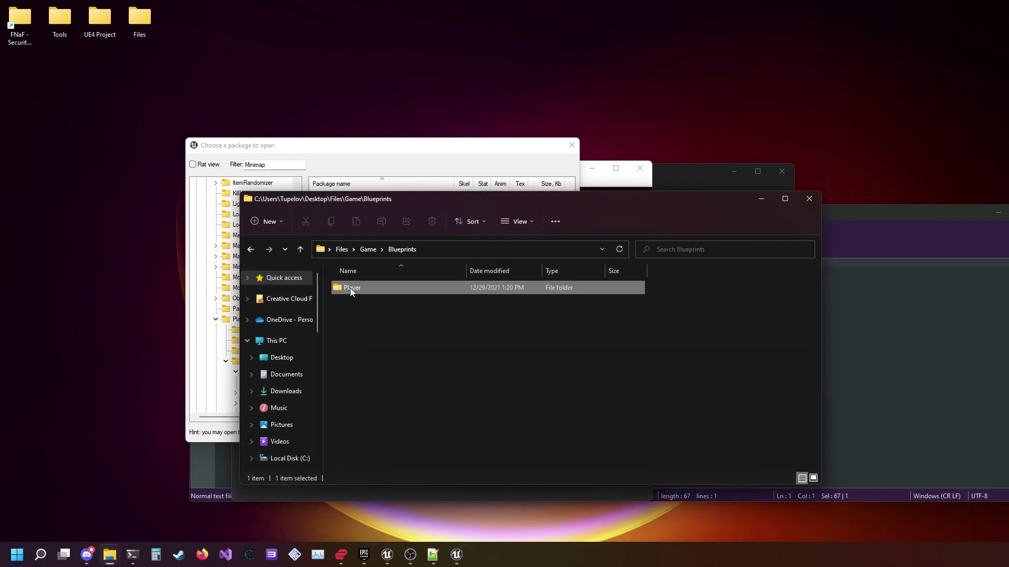
double_click(349, 288)
double_click(350, 288)
double_click(350, 288)
double_click(351, 288)
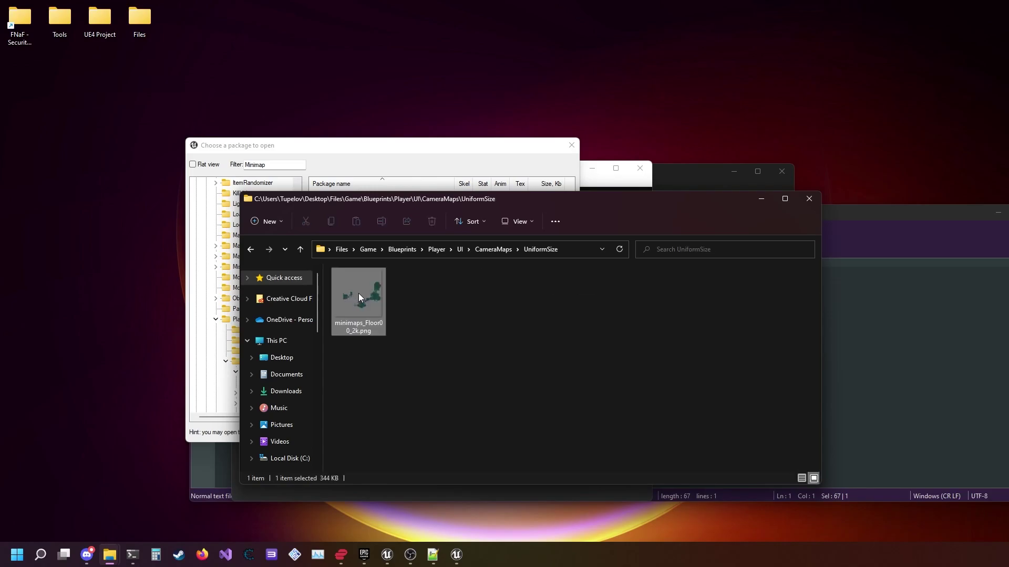
double_click(359, 294)
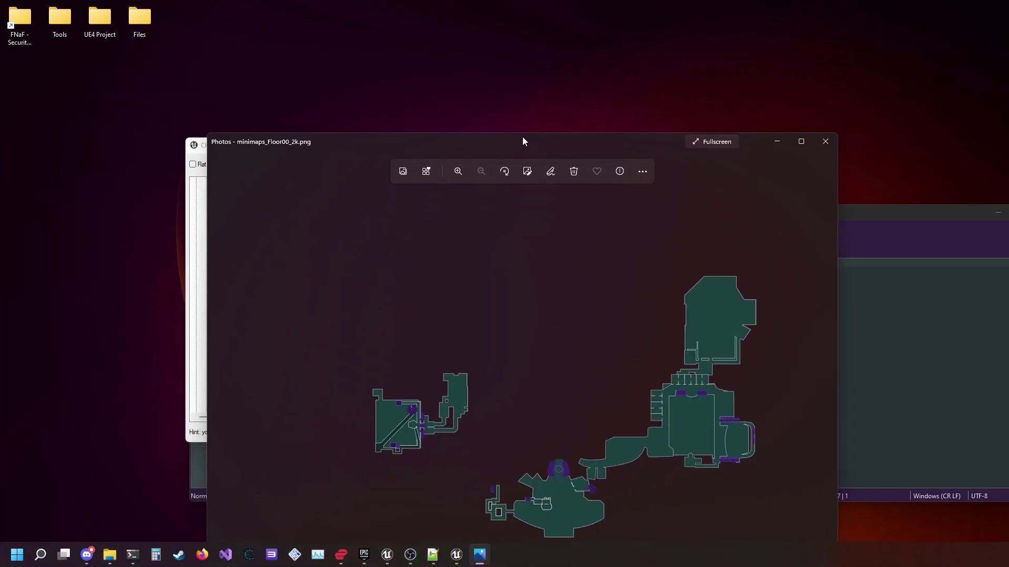
left_click(824, 142)
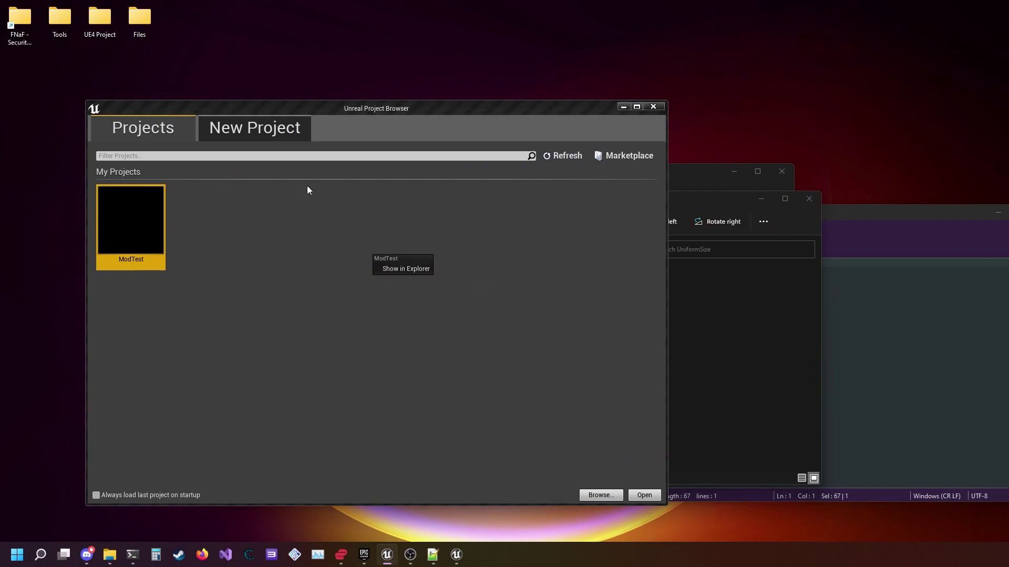
Step: Create a new blank project named fnaf9 in the Desktop\UE4 Project folder
left_click(255, 129)
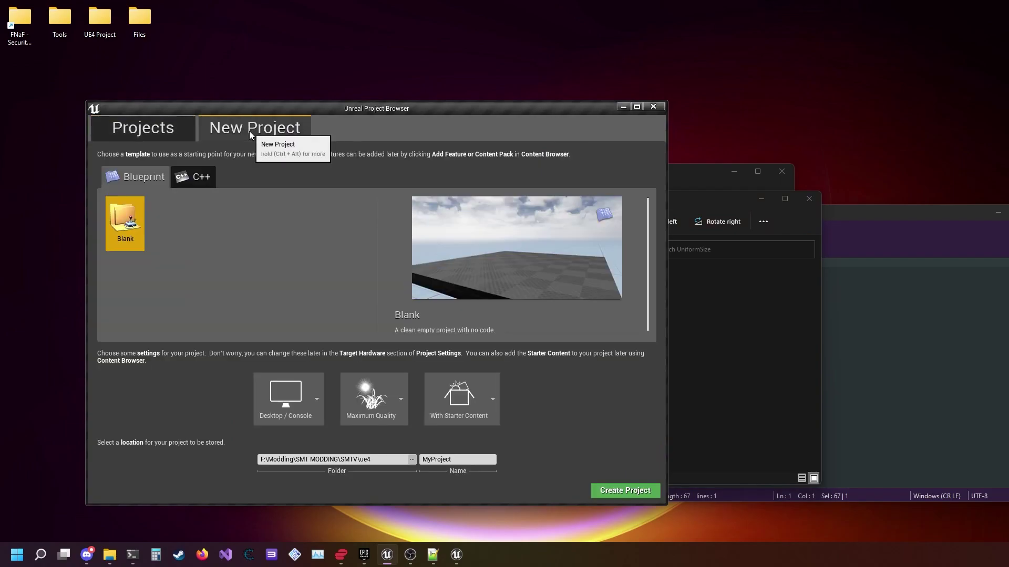
left_click(412, 459)
scroll(131, 221, "up", 2)
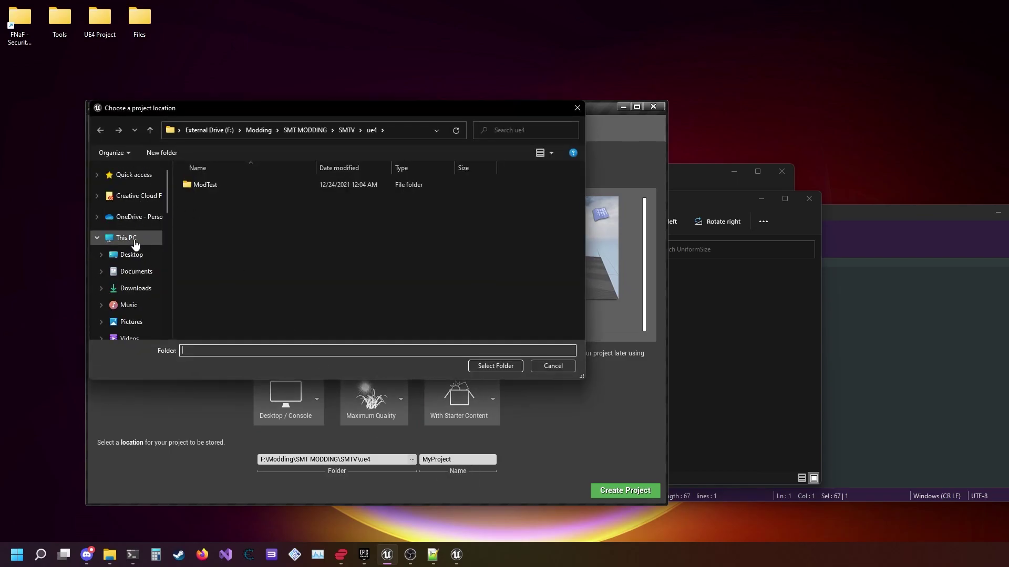
left_click(137, 256)
double_click(230, 239)
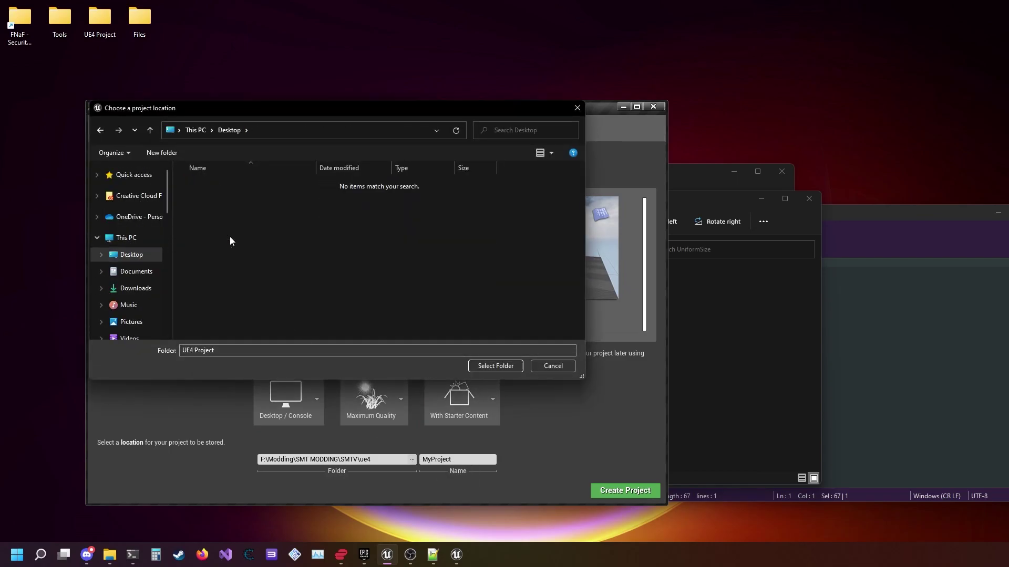
left_click(497, 365)
double_click(451, 457)
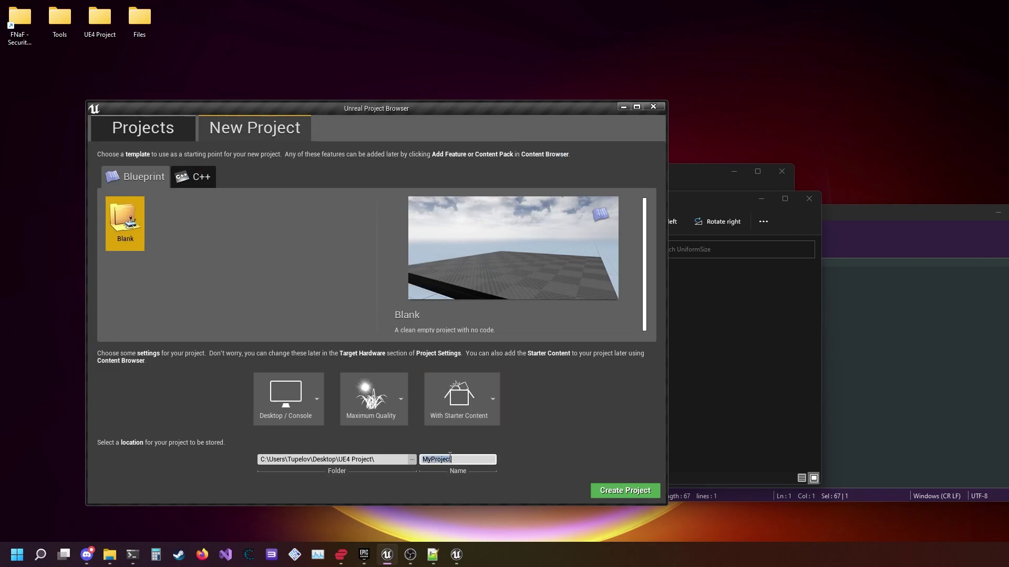
type("fnaf9")
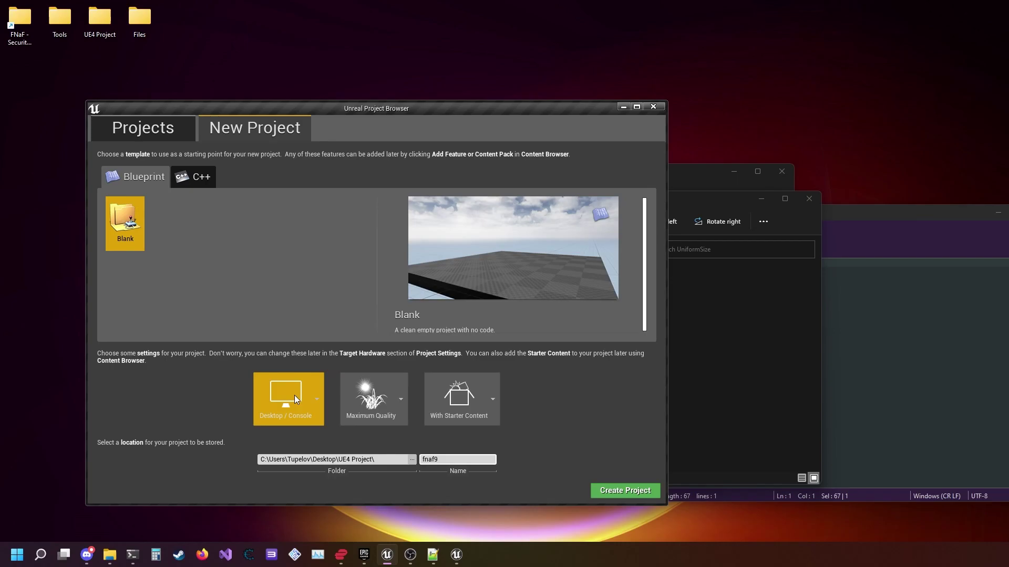
left_click(624, 490)
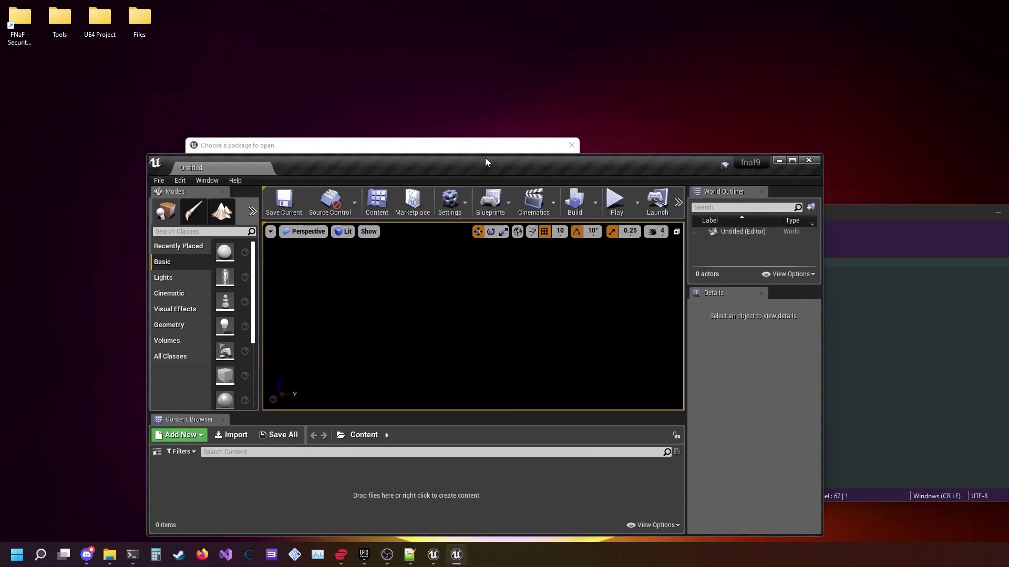
Step: Create a Blueprints folder in the project's Content and open it
left_click_drag(484, 157, 326, 113)
left_click(771, 386)
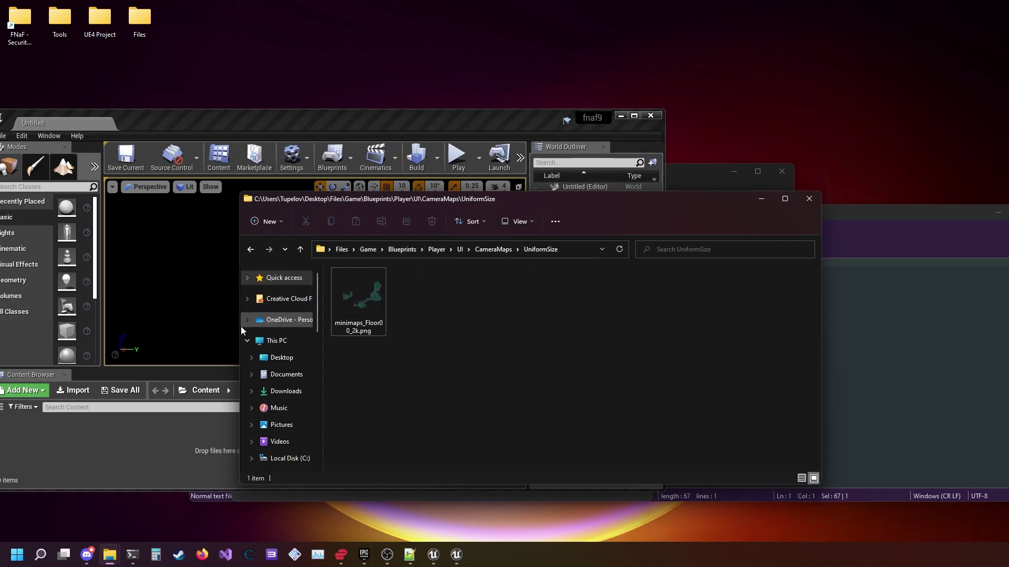
left_click(108, 426)
right_click(111, 432)
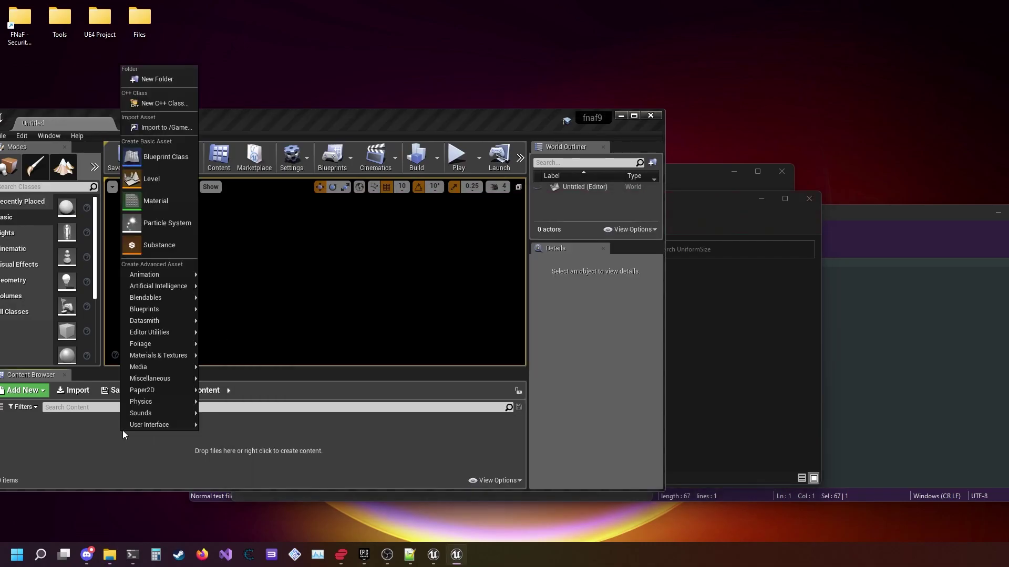
left_click(177, 82)
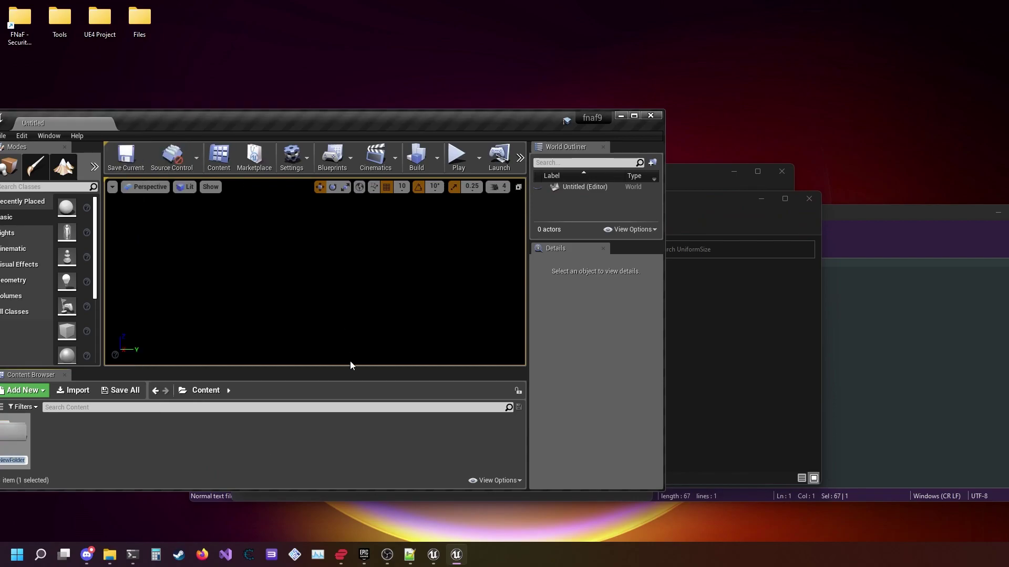
type("Blue")
type("prints")
key("Return")
key("Return")
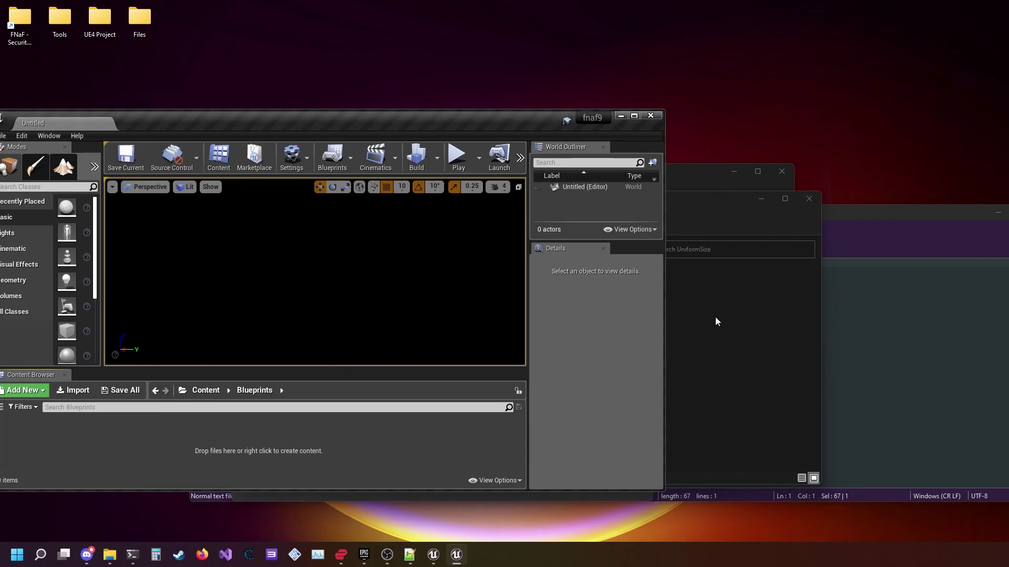
Step: Add nested Player and UI folders inside Blueprints
left_click(716, 321)
right_click(149, 442)
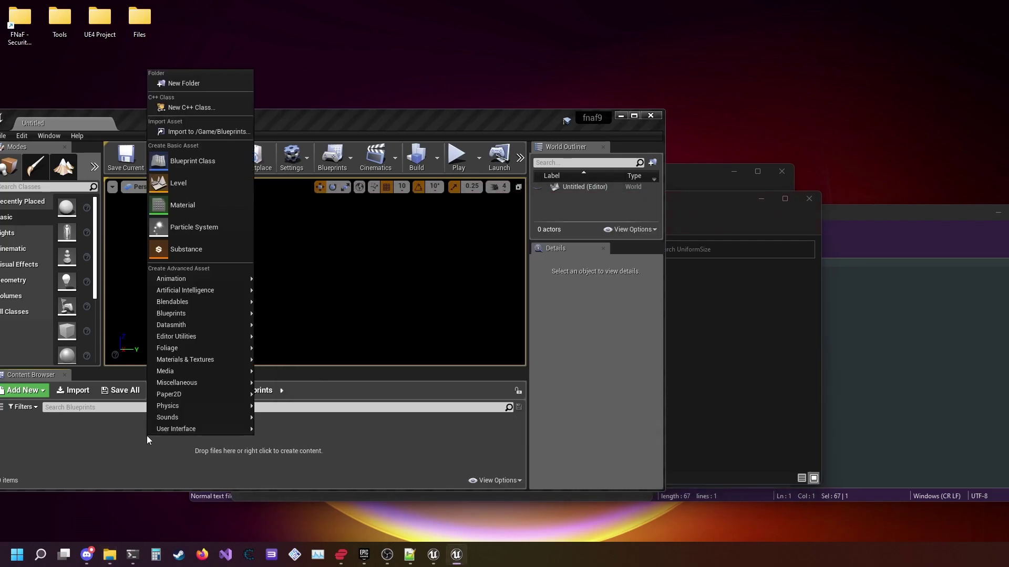
left_click(198, 83)
type("F")
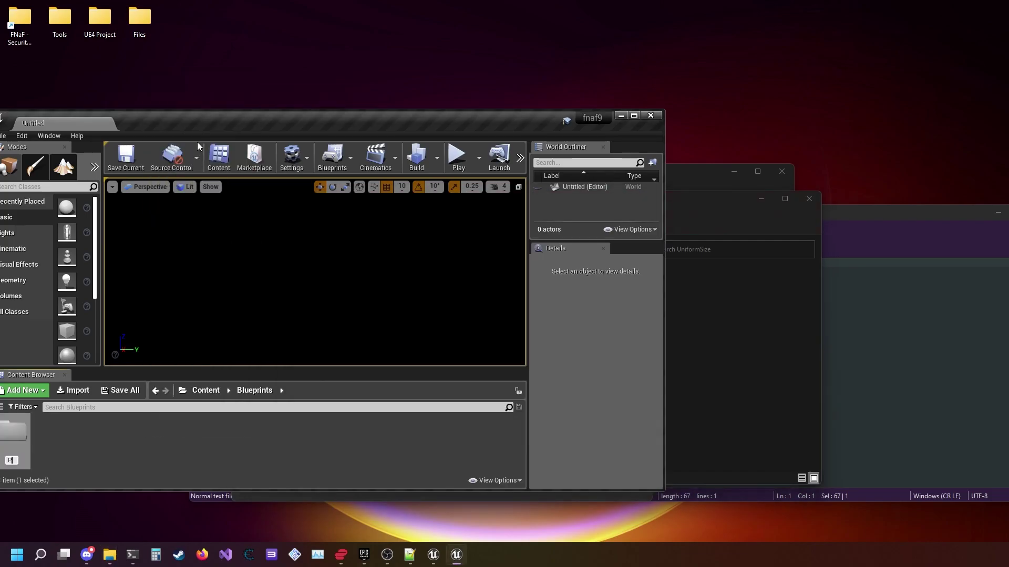
type("layer")
key("Return")
key("Return")
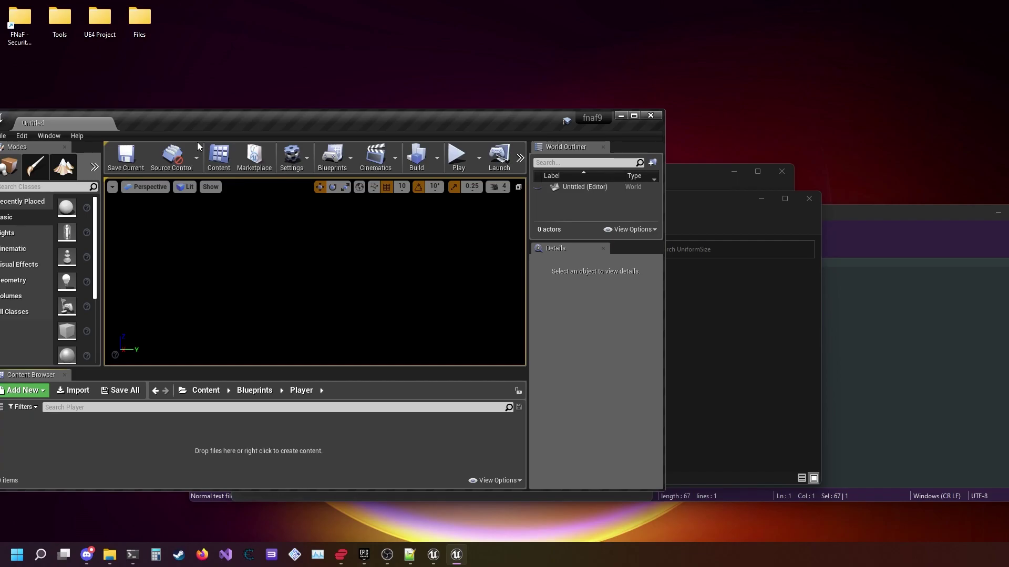
right_click(121, 437)
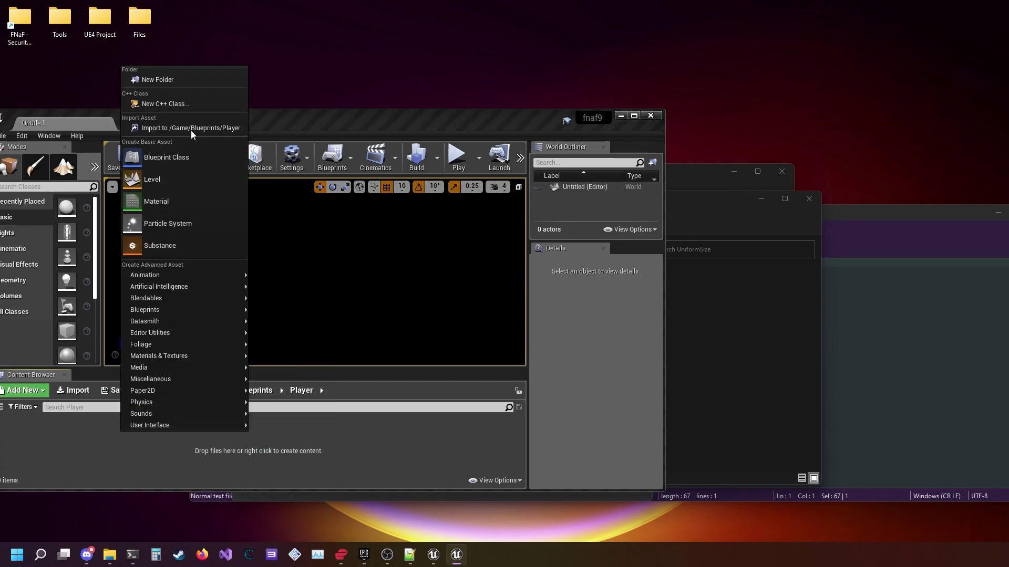
left_click(175, 85)
type("UI")
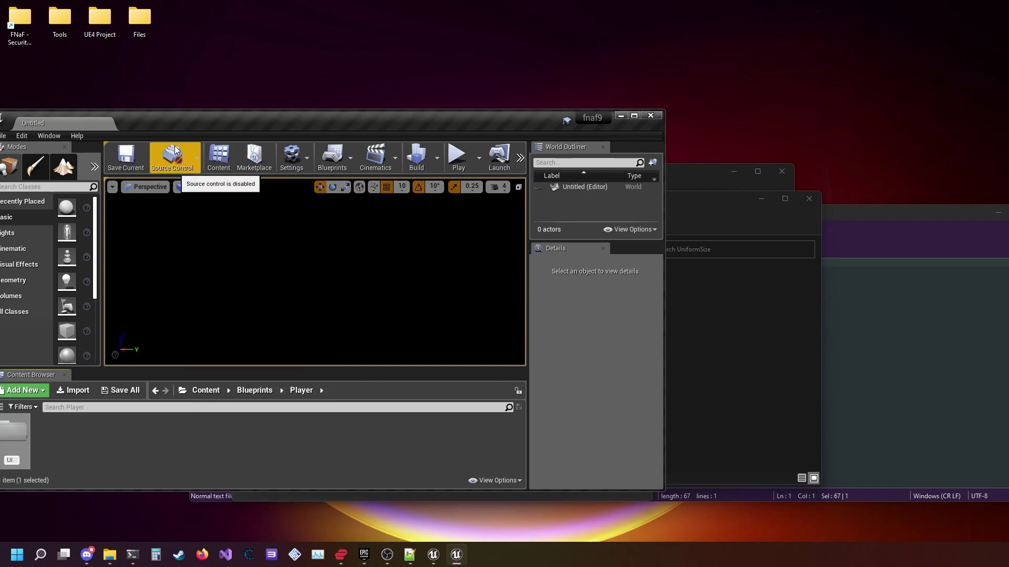
key("Return")
Step: Check the exported folder structure in Explorer, then create CameraMaps inside UI
left_click(761, 299)
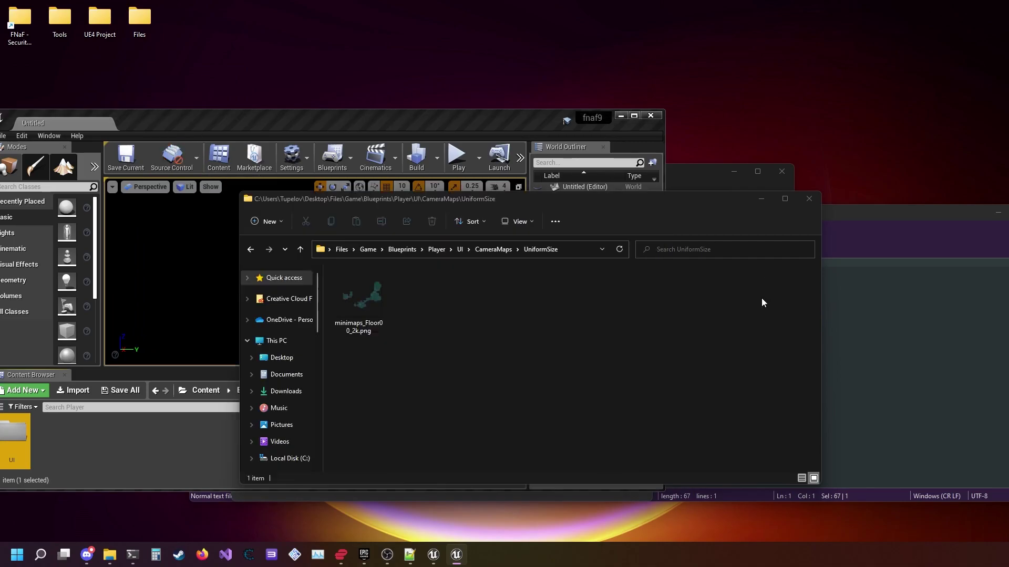
left_click(508, 252)
right_click(416, 290)
key("Escape")
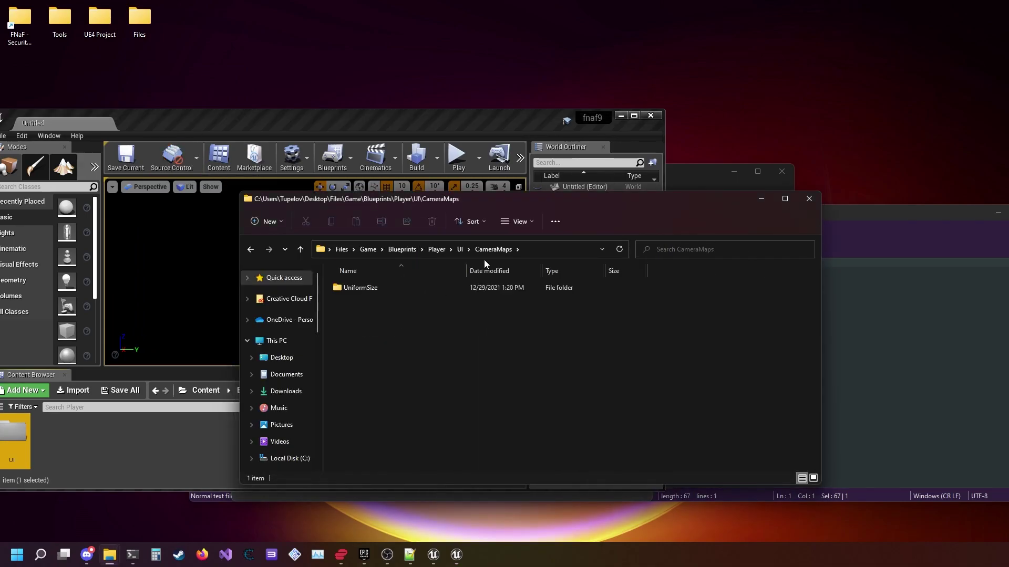
left_click(17, 435)
double_click(17, 435)
right_click(99, 434)
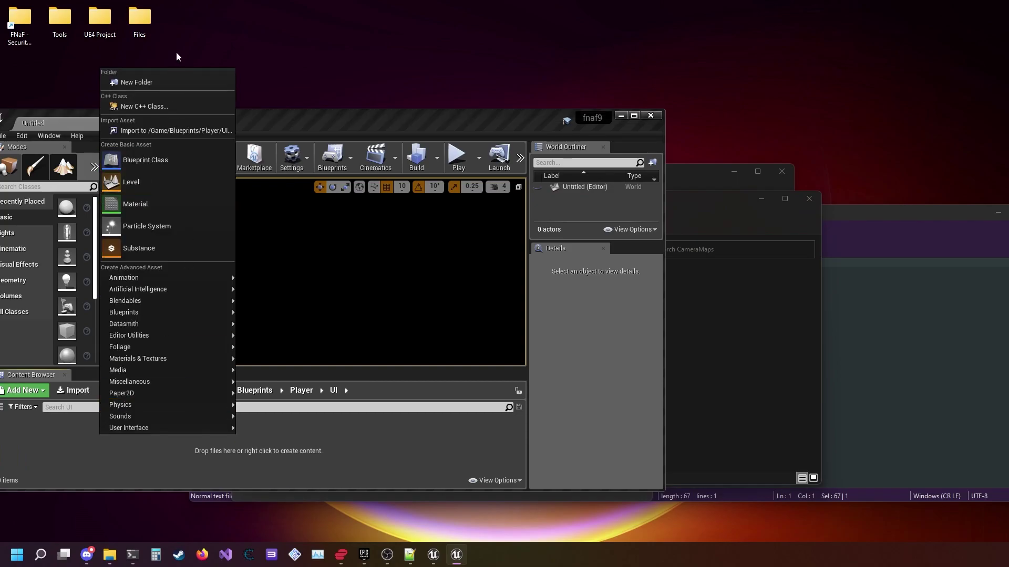
left_click(162, 82)
type("Came")
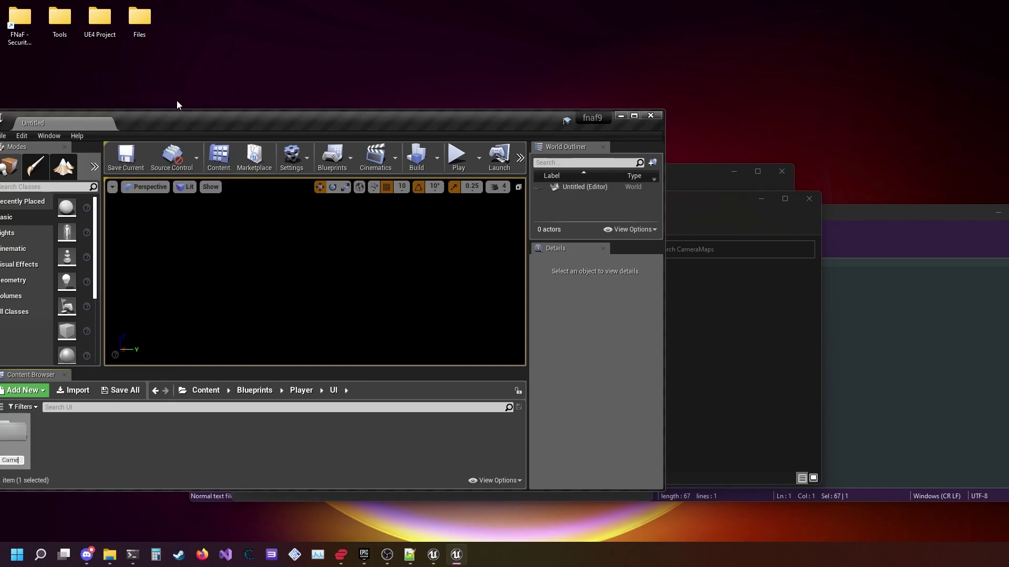
type("raMaps")
key("Return")
key("Return")
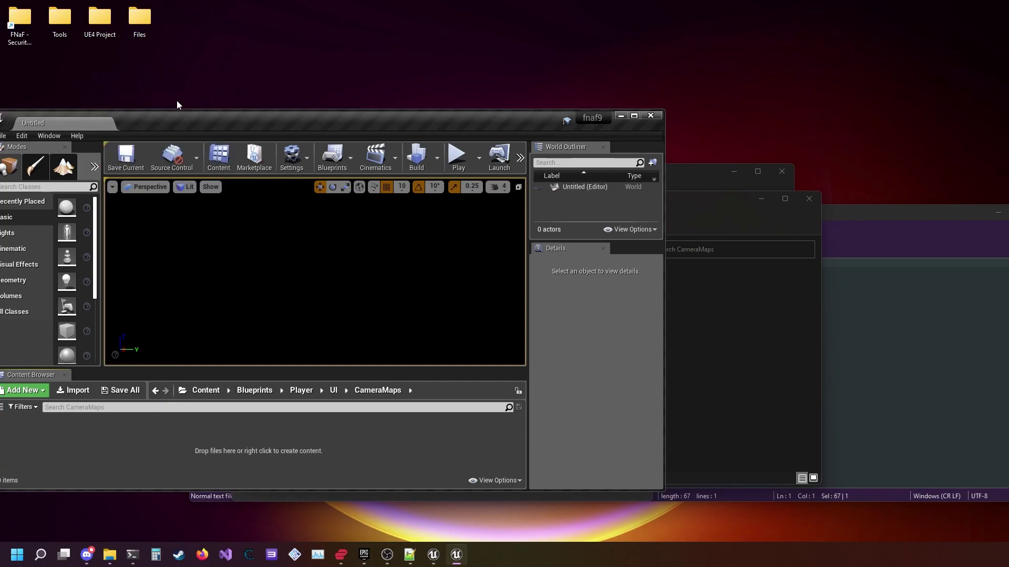
Step: Add a UniformSize folder inside CameraMaps
right_click(96, 474)
left_click(124, 94)
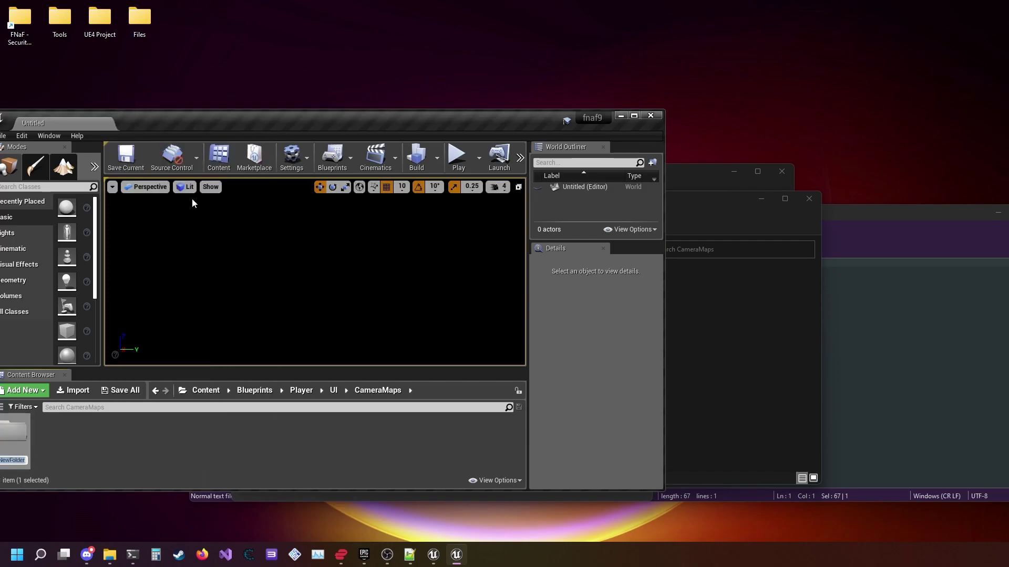
type("Unifor")
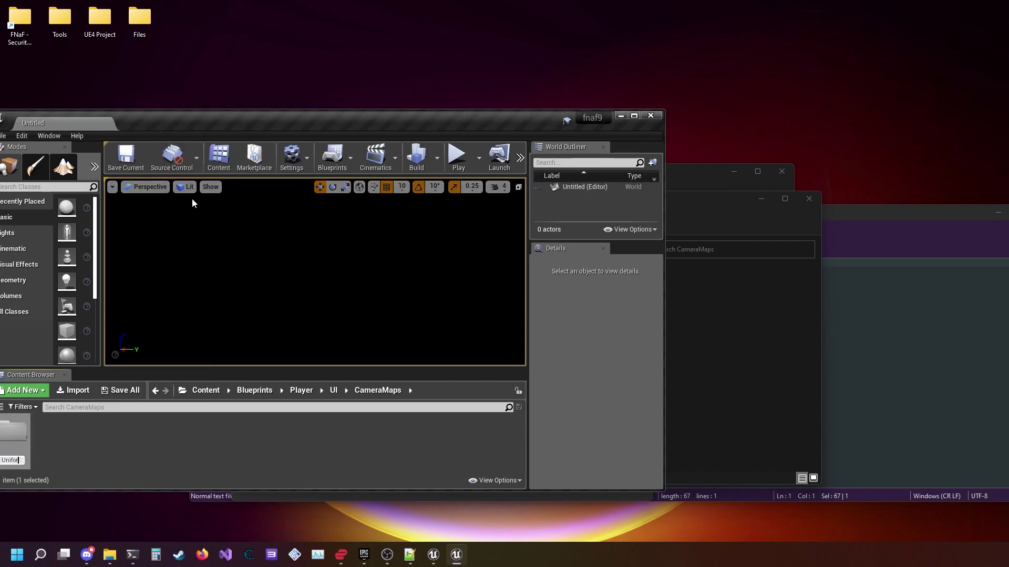
type("mSize")
key("Return")
key("Return")
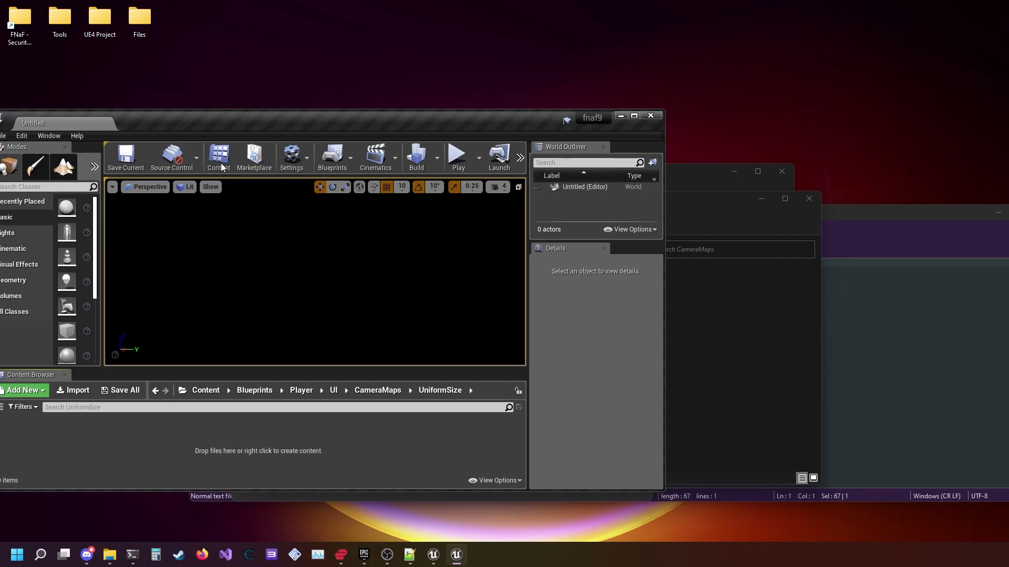
left_click(743, 326)
Step: Open minimaps_Floor00_2k.png in Adobe Photoshop through Open with
left_click(376, 293)
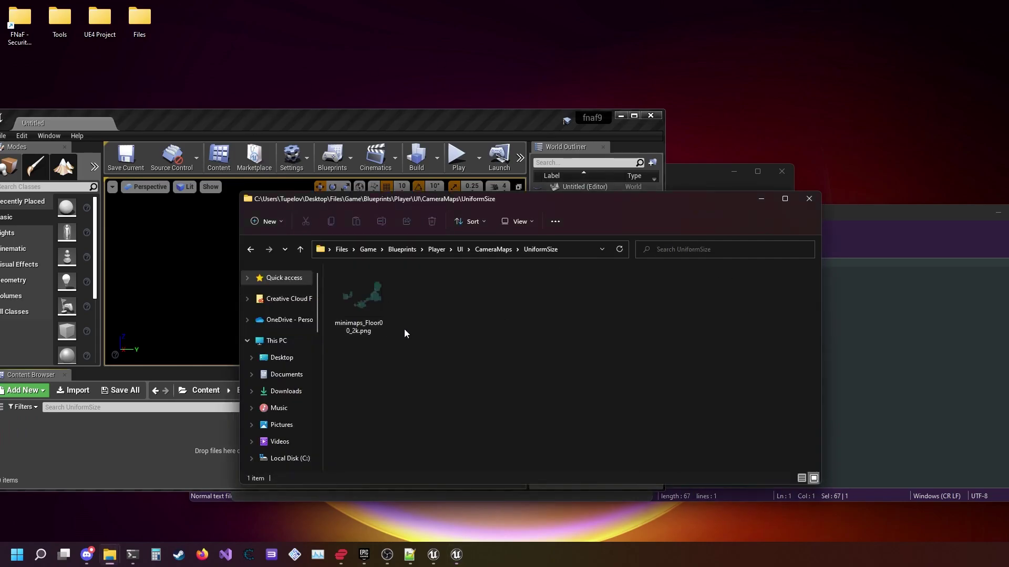
left_click_drag(421, 350, 358, 310)
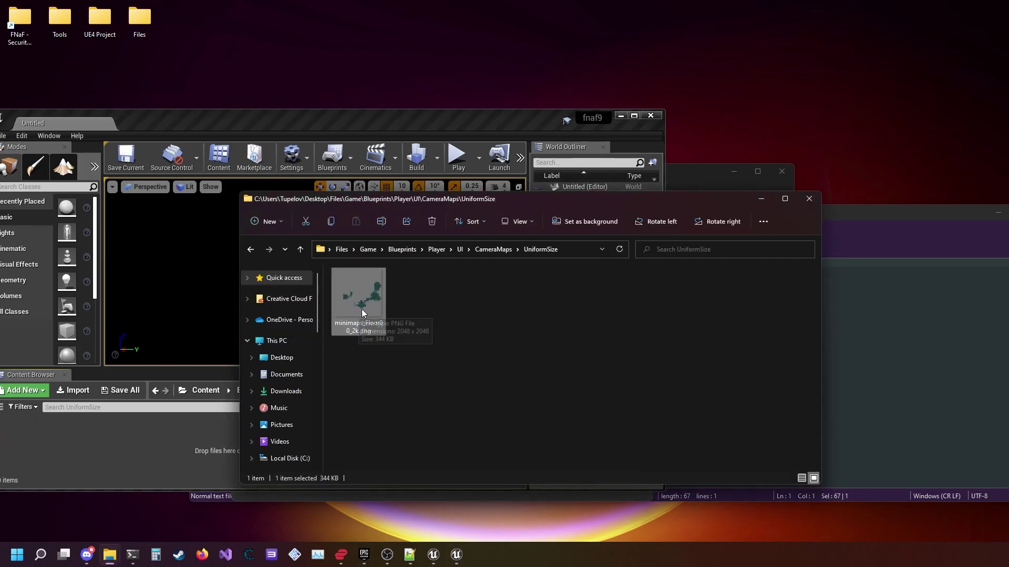
right_click(362, 310)
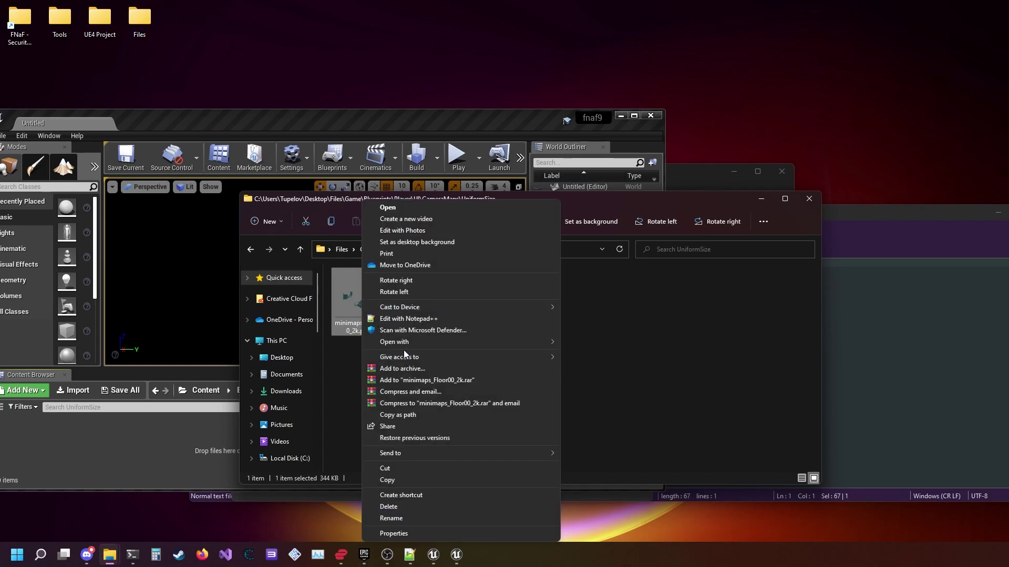
mouse_move(534, 343)
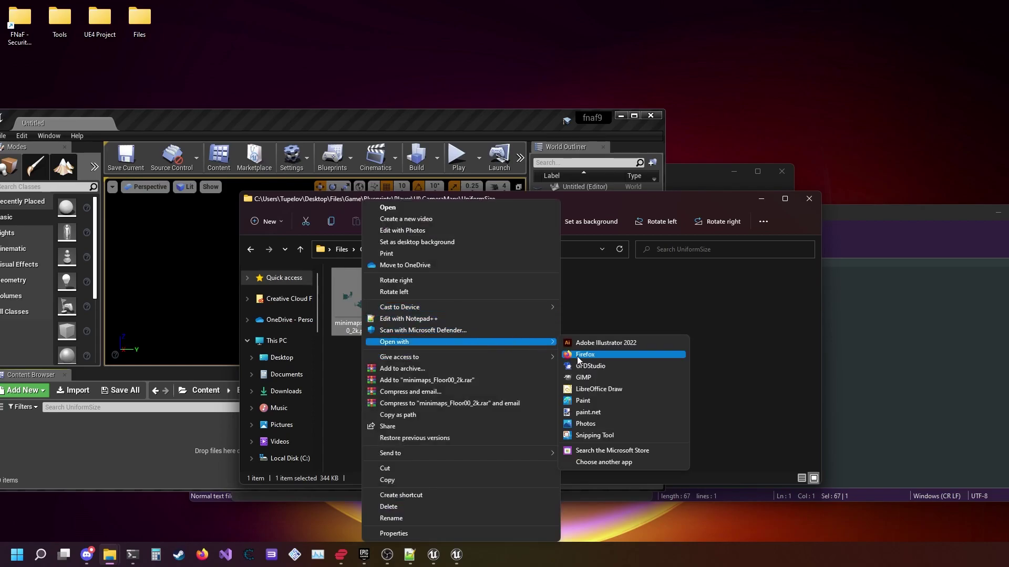
left_click(604, 462)
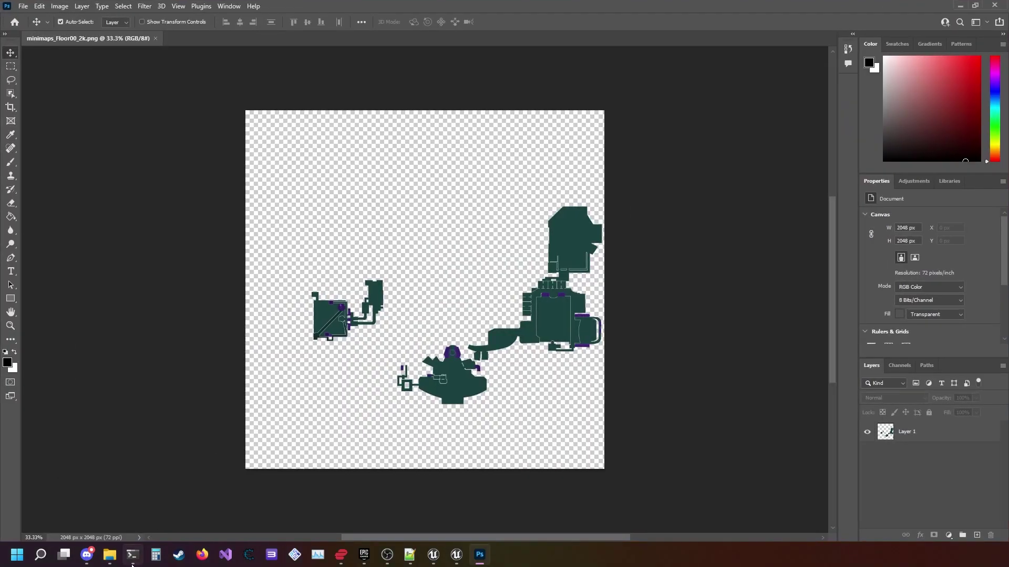
mouse_move(110, 555)
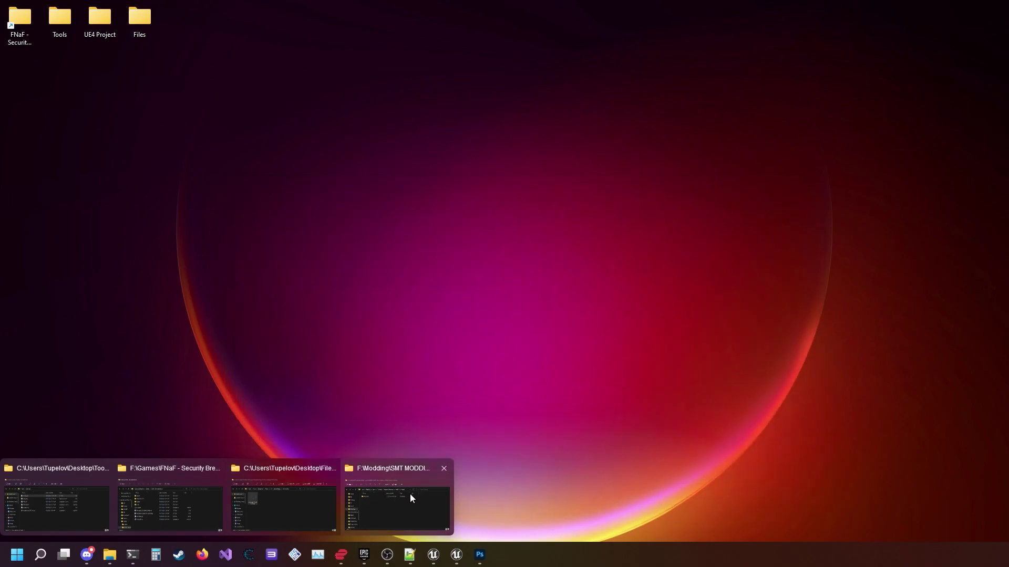
Step: Place the SMT5 box art on the minimap canvas, aligned top-left and scaled to fill it
left_click(443, 468)
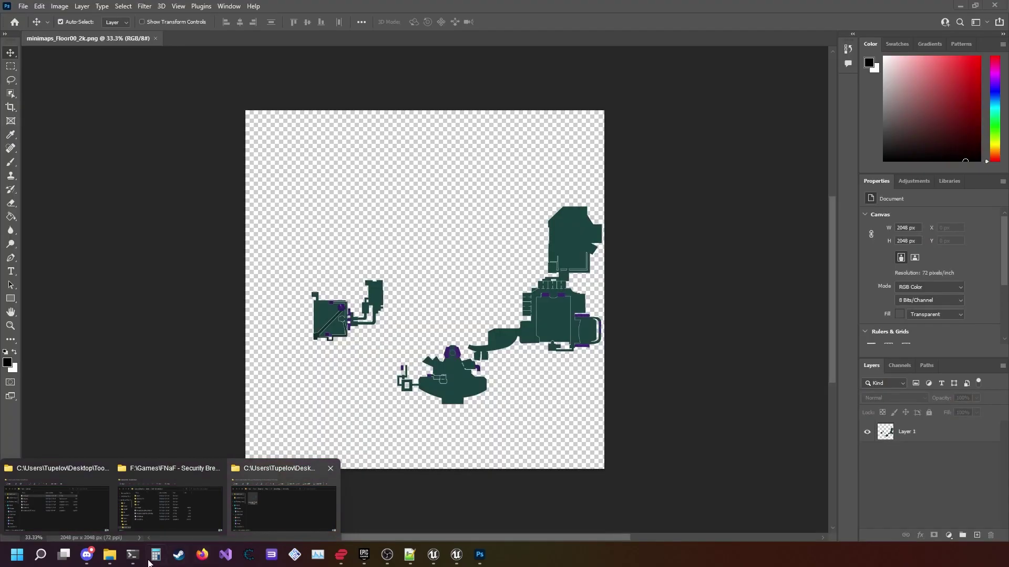
right_click(109, 555)
left_click(210, 129)
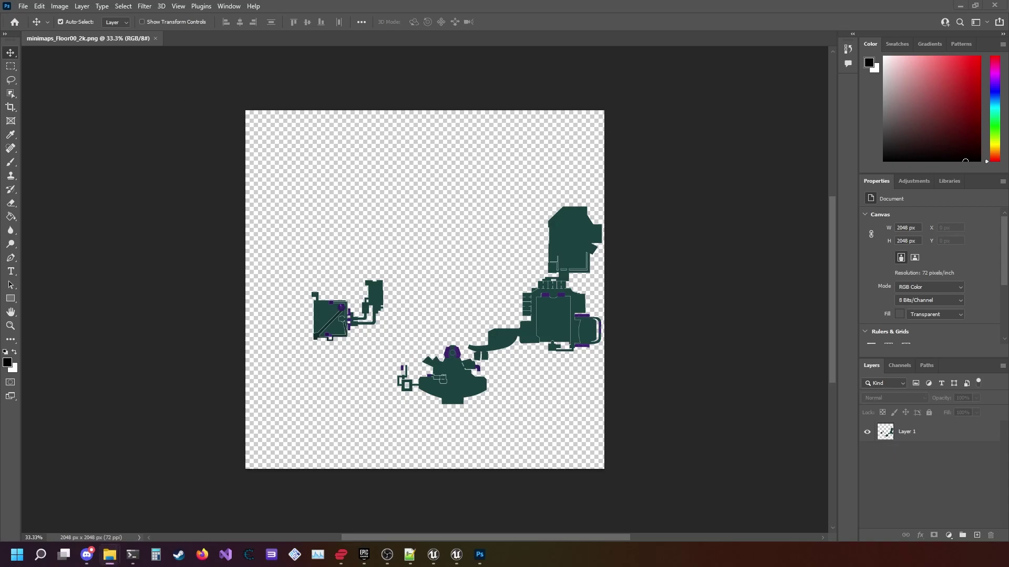
left_click_drag(22, 395, 217, 360)
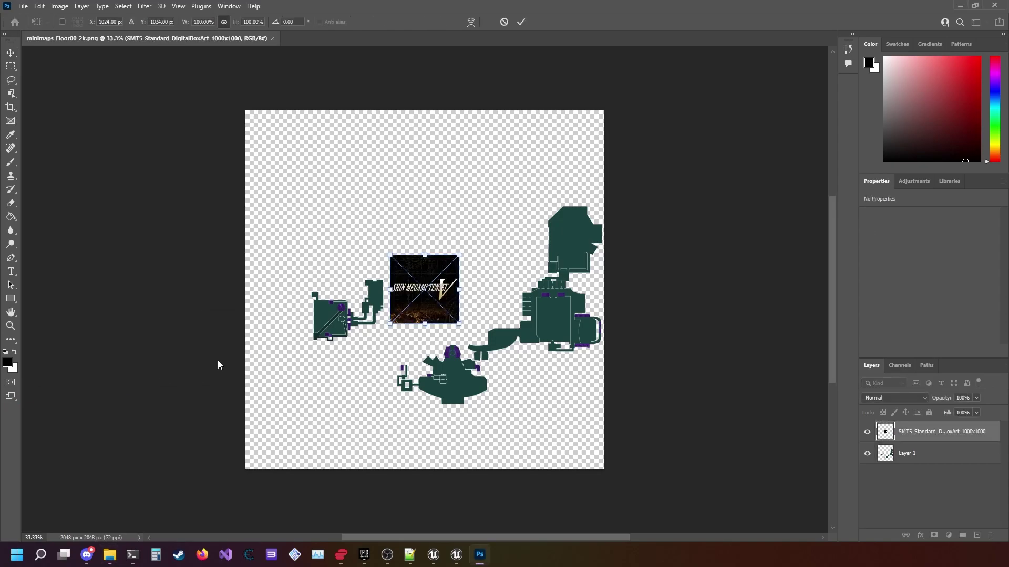
left_click_drag(418, 293, 273, 149)
left_click_drag(315, 179, 604, 473)
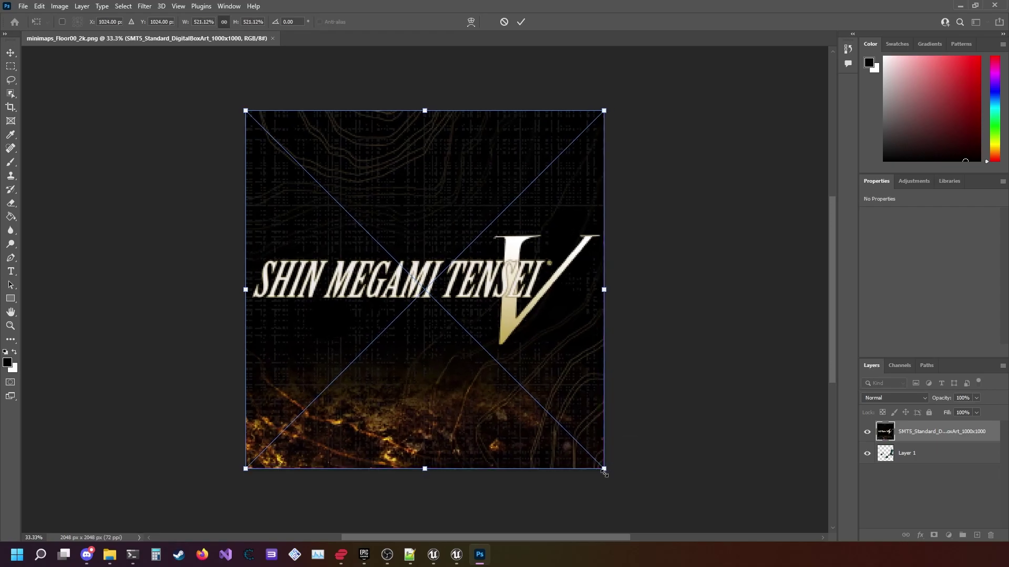
Step: Undo the accidental rotation of the box art and select Layer 1
left_click(23, 7)
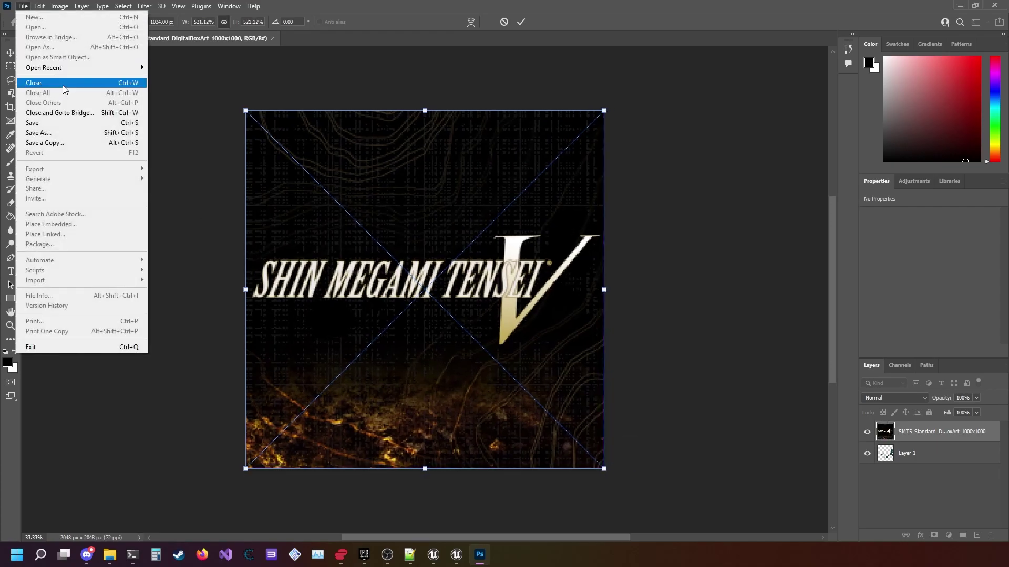
left_click(273, 86)
left_click_drag(162, 117, 165, 115)
left_click(22, 6)
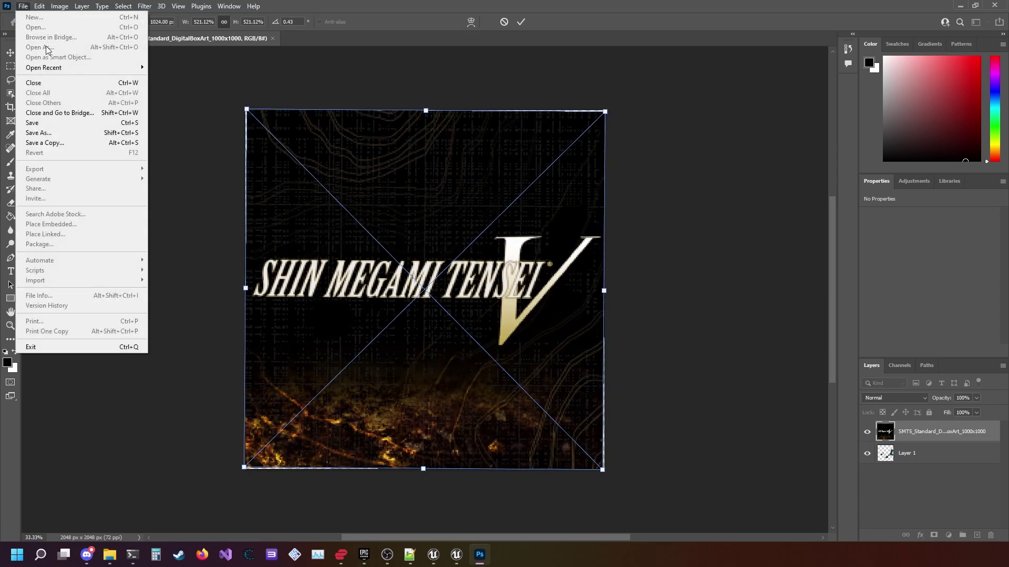
left_click(189, 186)
key("ctrl+z")
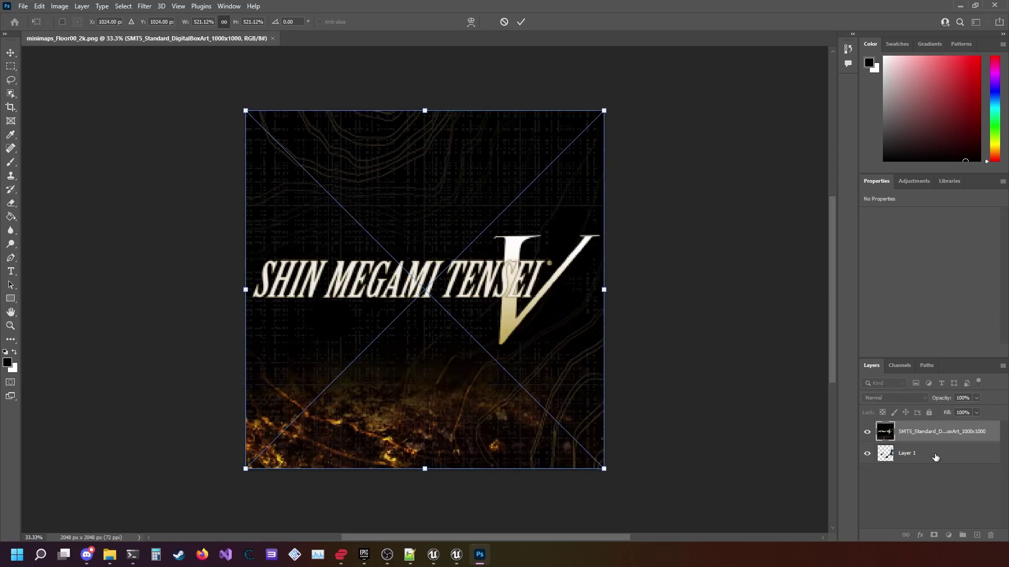
left_click(930, 455)
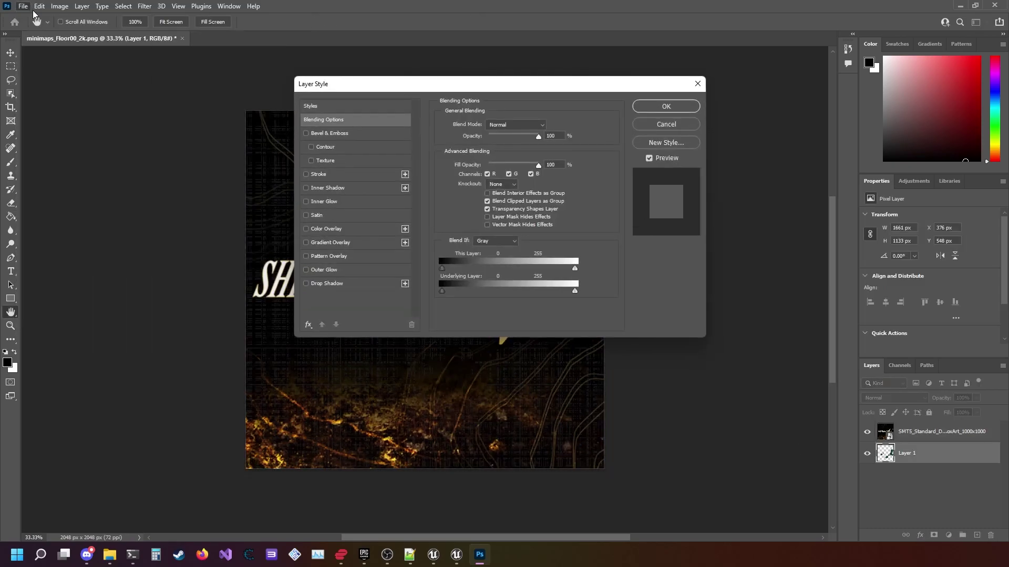
left_click(39, 7)
left_click(697, 84)
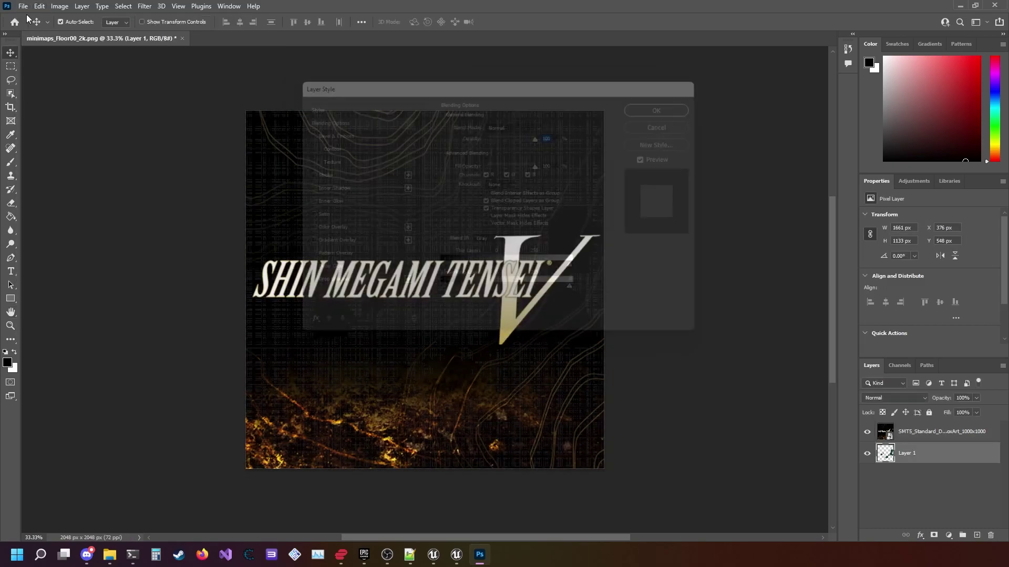
Step: Quick-export the image as PNG over minimaps_Floor00_2k.png, then quit Photoshop without saving
left_click(24, 7)
mouse_move(73, 168)
left_click(174, 168)
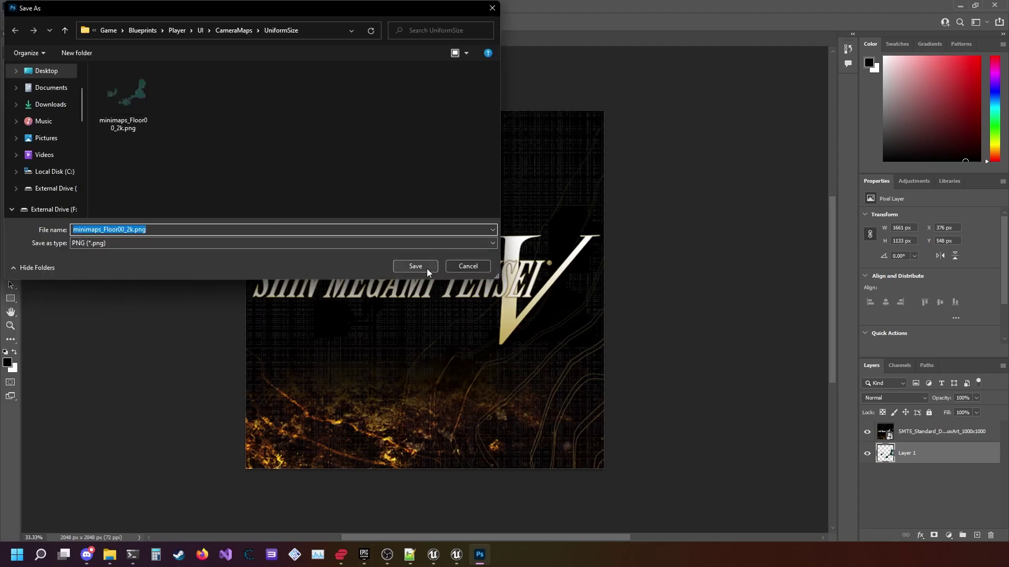
left_click(426, 269)
left_click(528, 275)
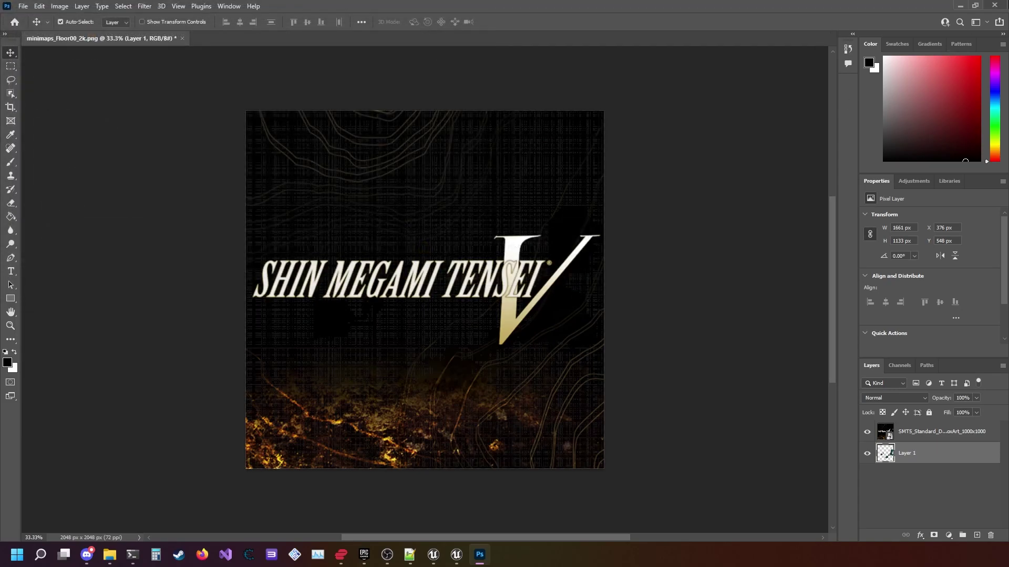
left_click(995, 6)
left_click(500, 204)
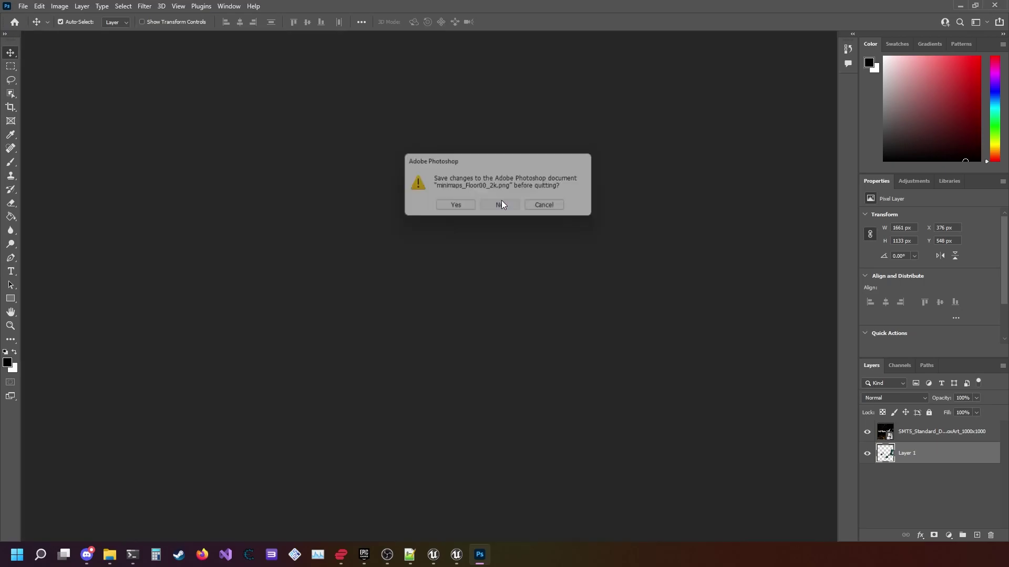
Step: Import the edited minimaps_Floor00_2k PNG into the UniformSize folder of the Content Browser
left_click_drag(458, 201, 664, 234)
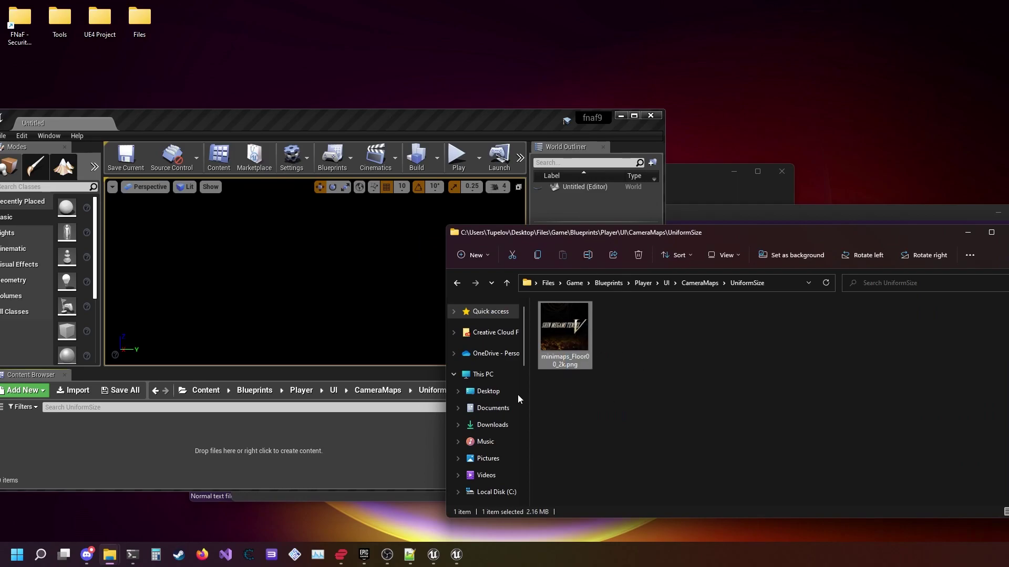
left_click_drag(562, 346, 403, 437)
left_click_drag(301, 443, 301, 442)
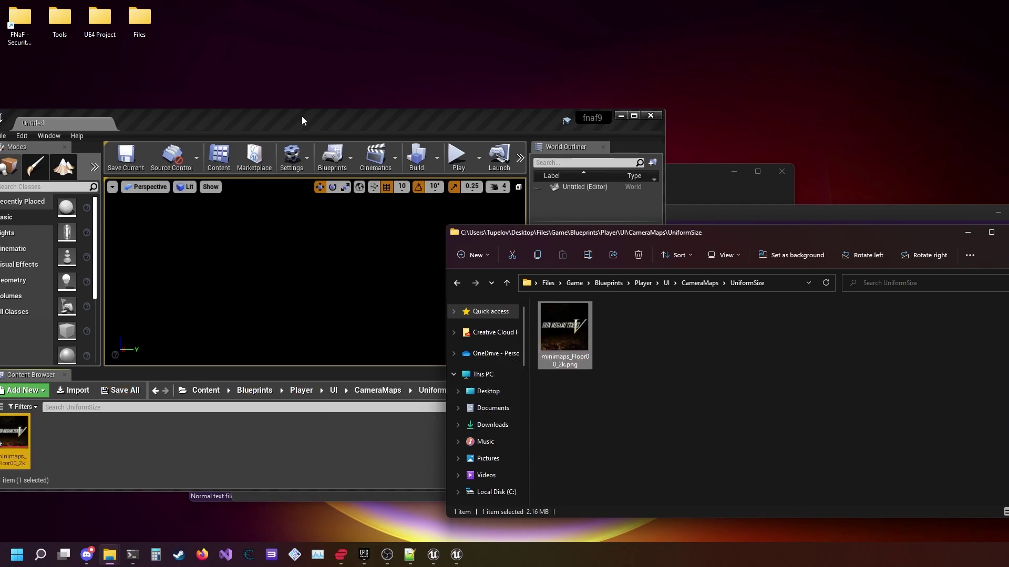
left_click_drag(302, 120, 348, 110)
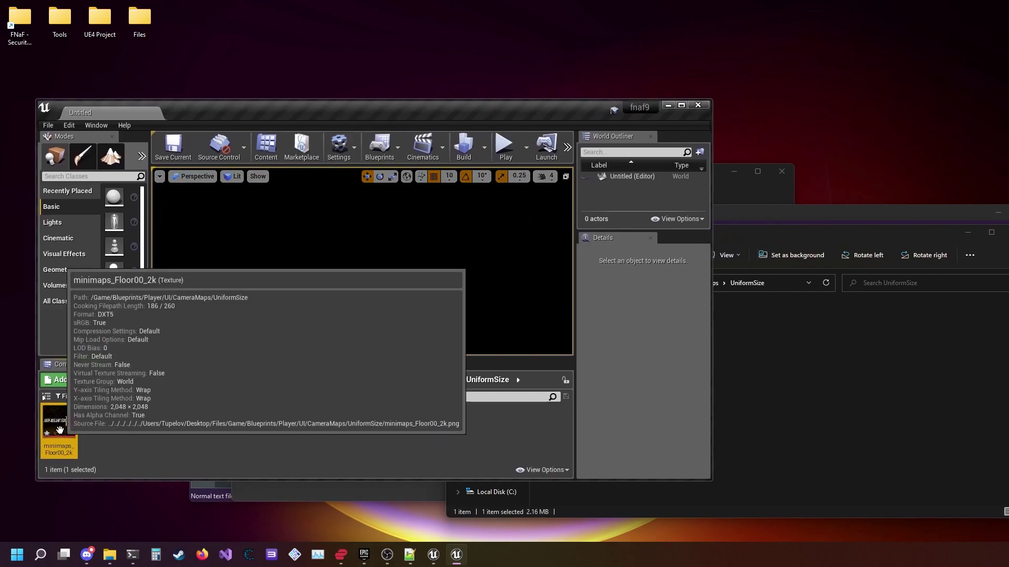
Step: Set the minimaps_Floor00_2k texture's Texture Group to UI and save the asset
double_click(59, 429)
scroll(459, 354, "down", 2)
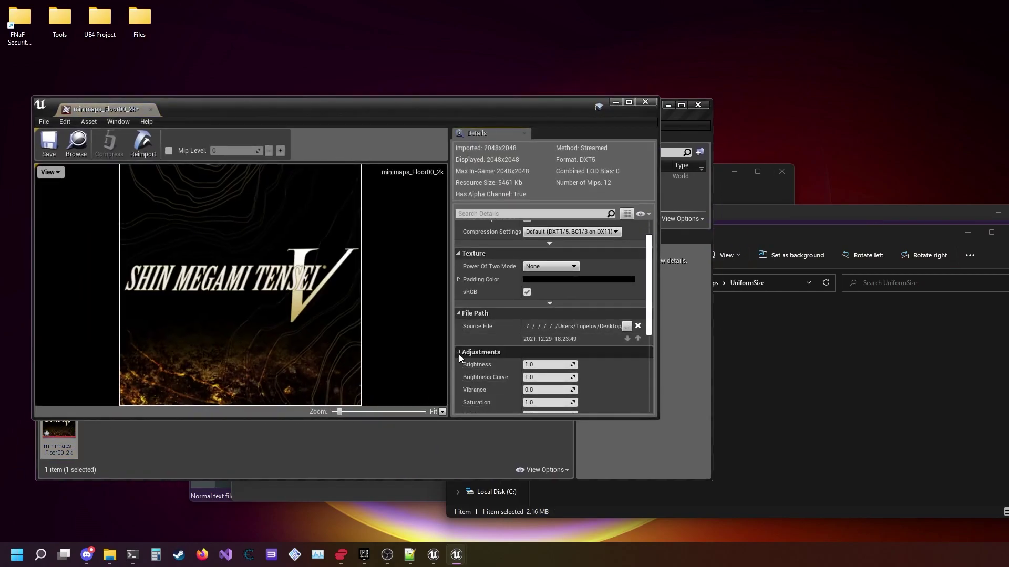
scroll(459, 354, "down", 1)
scroll(486, 310, "down", 3)
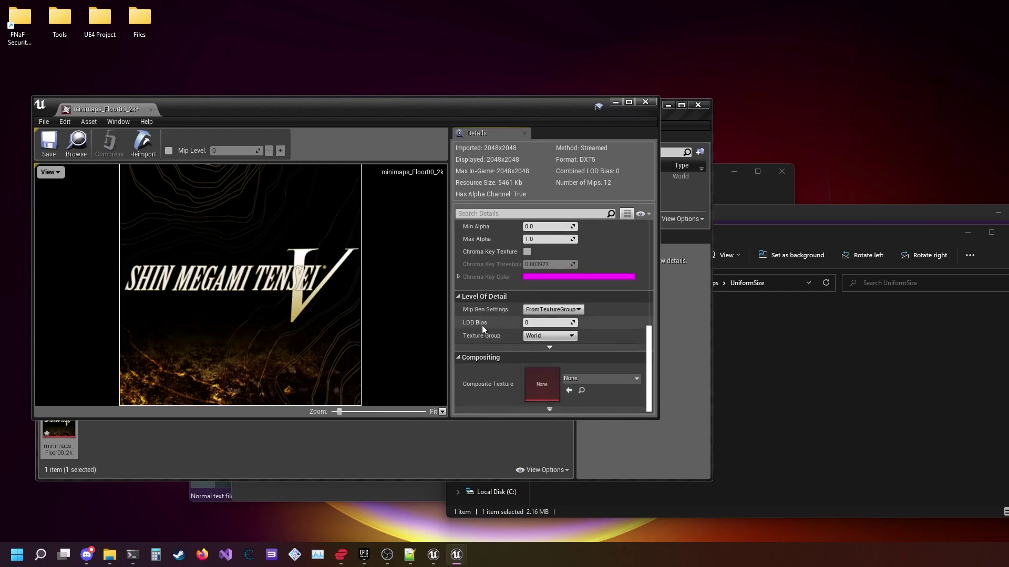
left_click(549, 338)
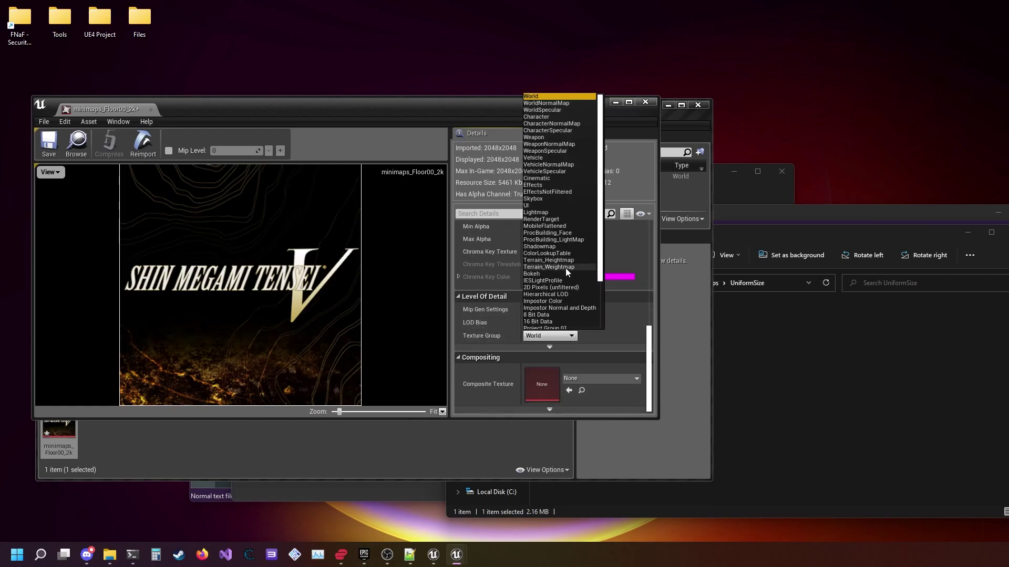
left_click(540, 207)
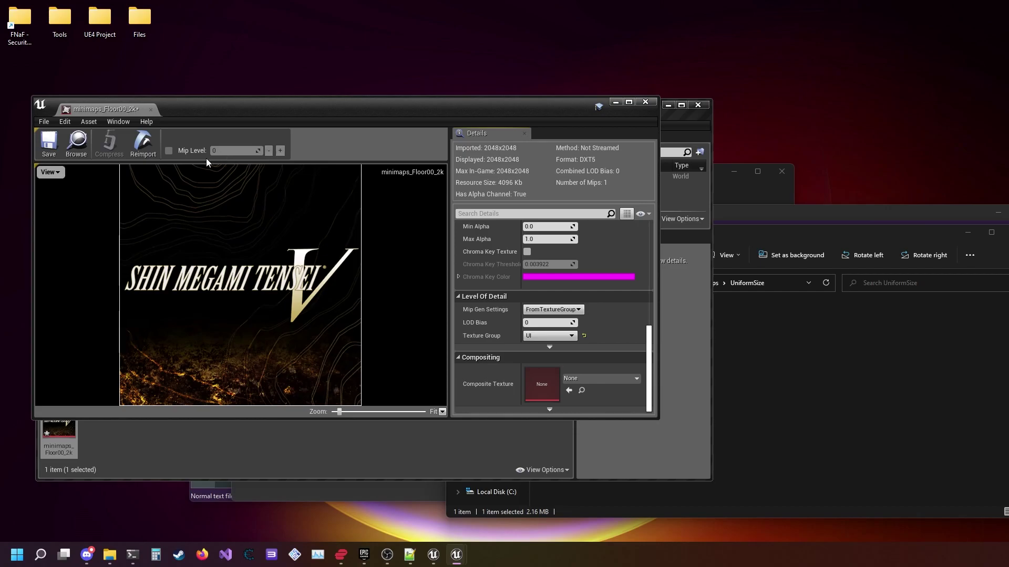
left_click(56, 150)
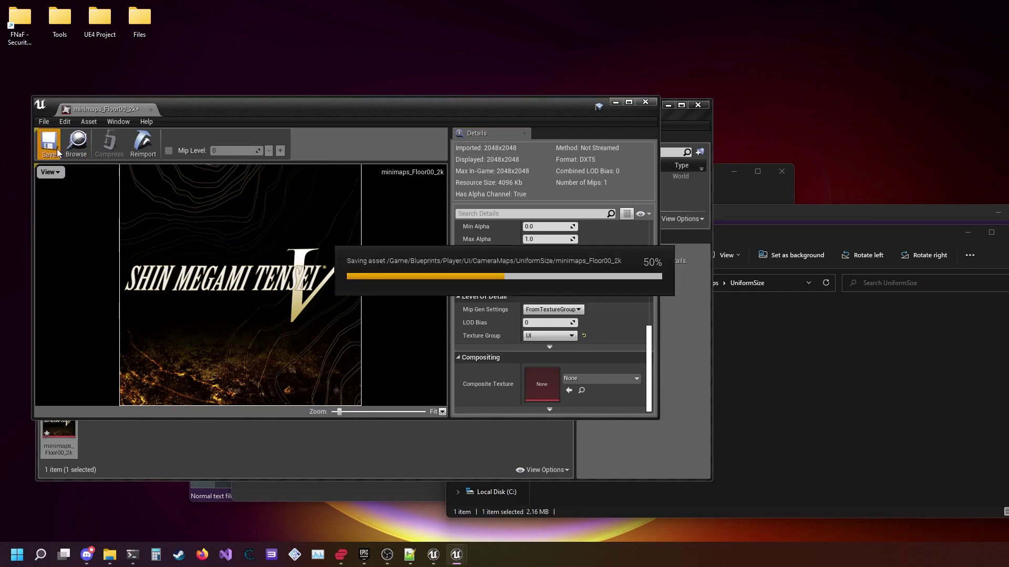
Step: Close the texture editor and run Cook Content for Windows on the fnaf9 project
left_click(151, 110)
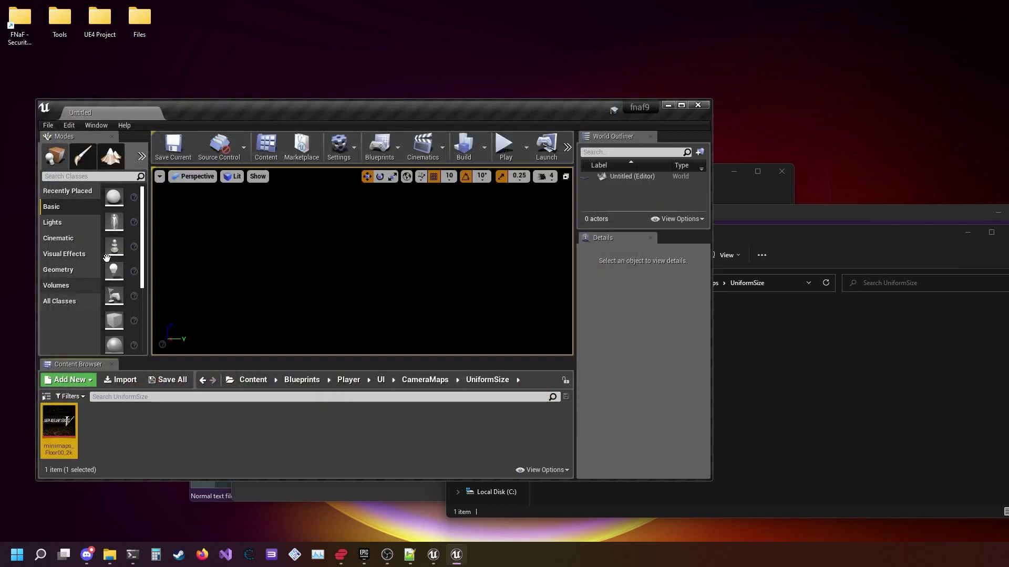
left_click(48, 125)
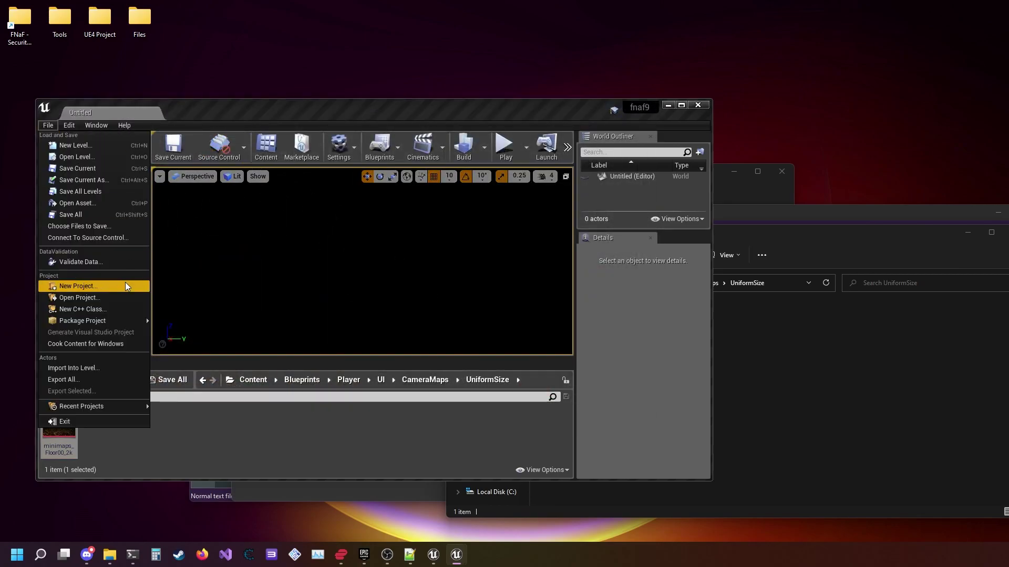
left_click(100, 345)
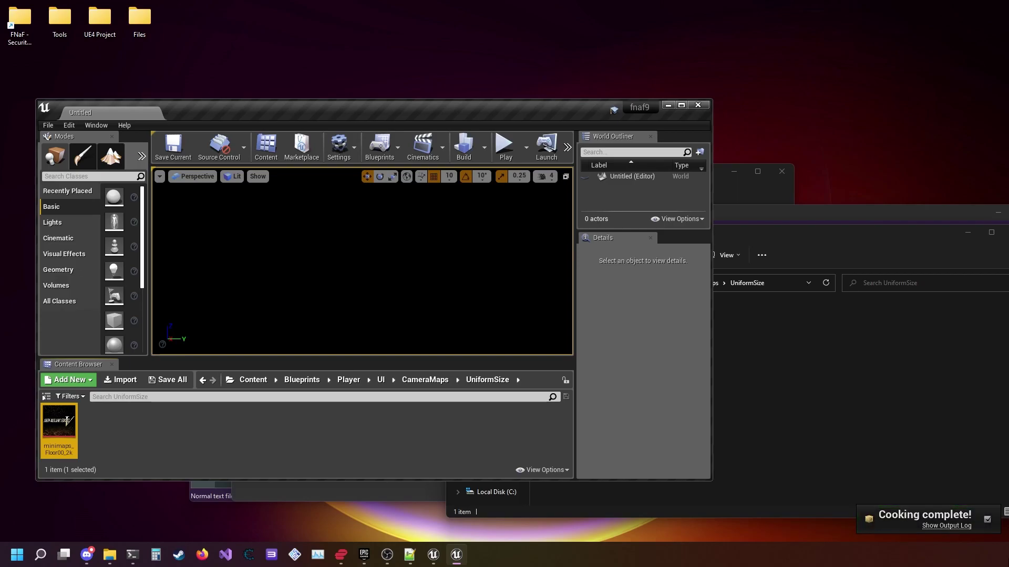
Step: In fnaf9\Saved\Cooked, duplicate the WindowsNoEditor folder
double_click(110, 30)
double_click(141, 96)
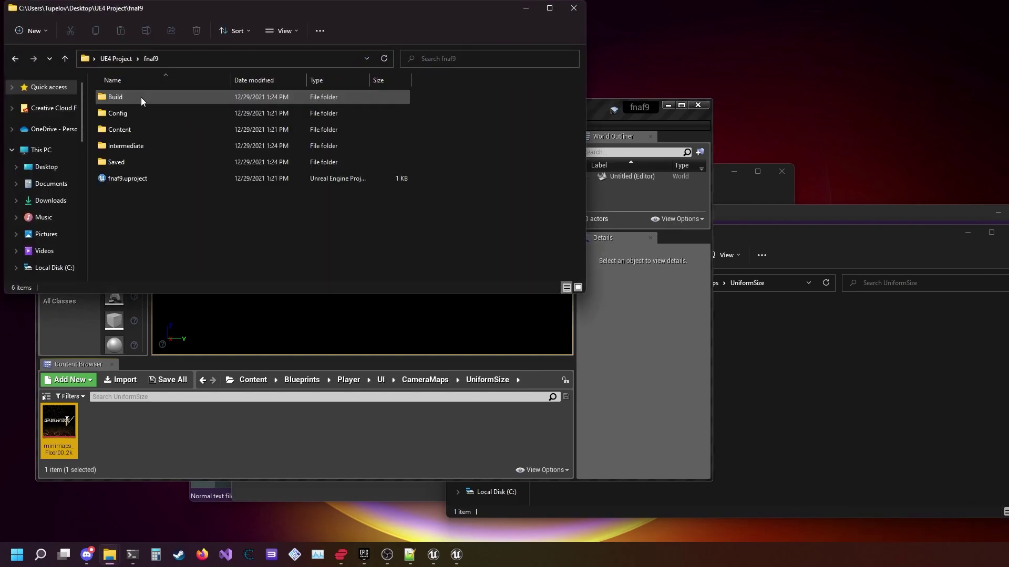
double_click(127, 163)
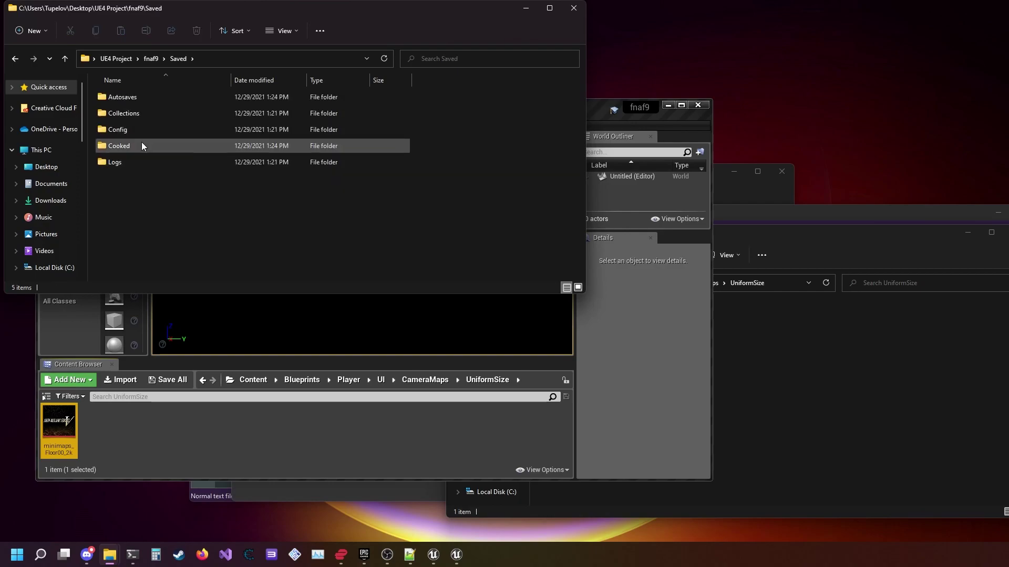
left_click(128, 148)
double_click(127, 147)
left_click_drag(225, 160, 127, 92)
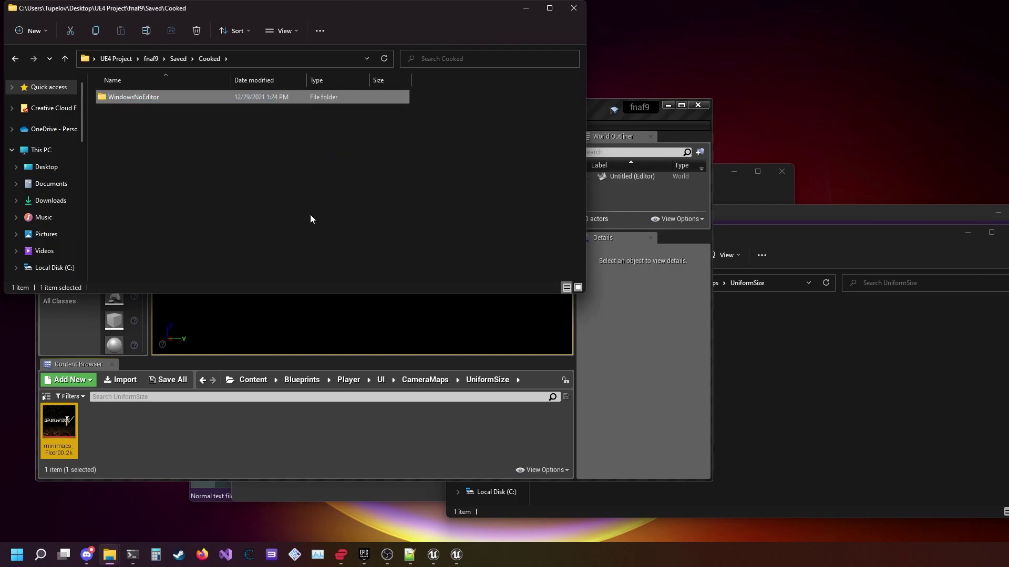
key("ctrl+c")
left_click(163, 150)
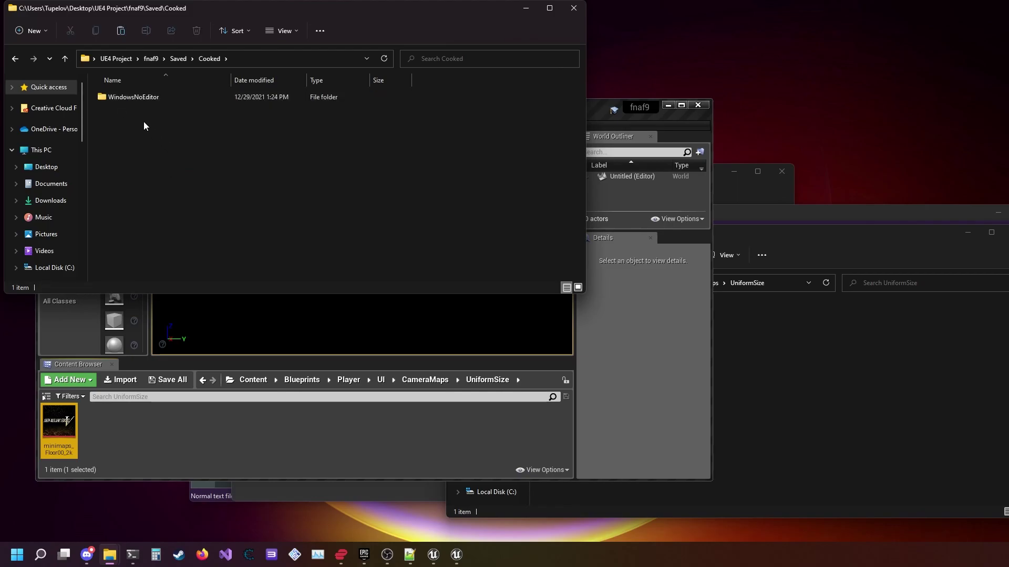
key("ctrl+v")
Step: Rename the copy to Cool Minimap and delete its Engine, Metadata and AssetRegistry.bin
right_click(155, 111)
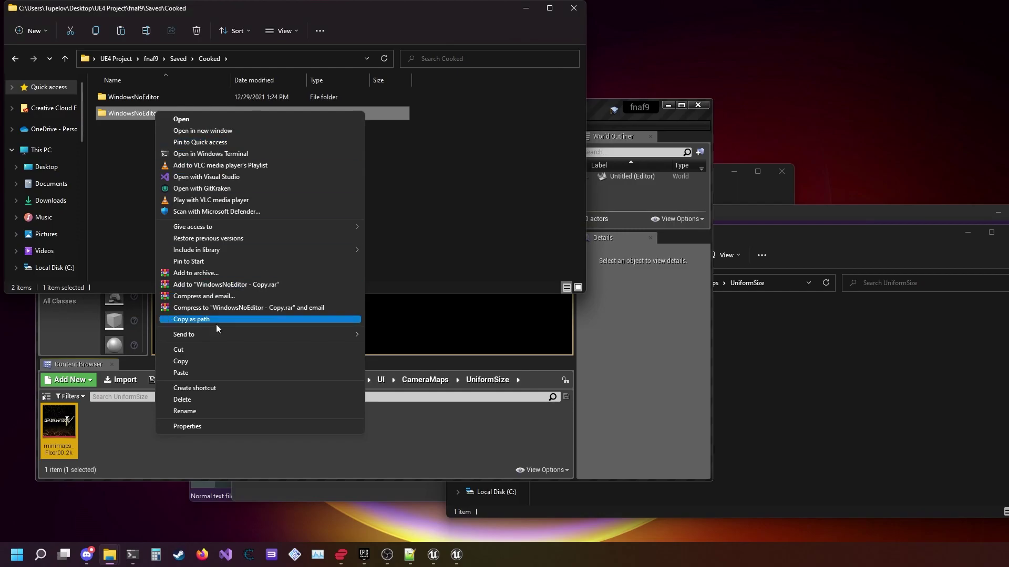
left_click(196, 409)
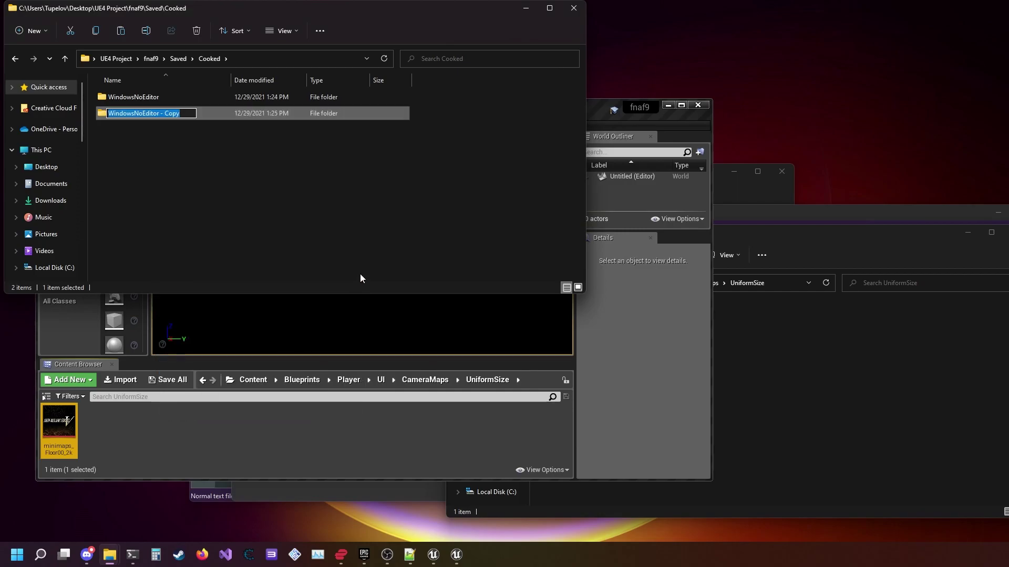
type("Coo")
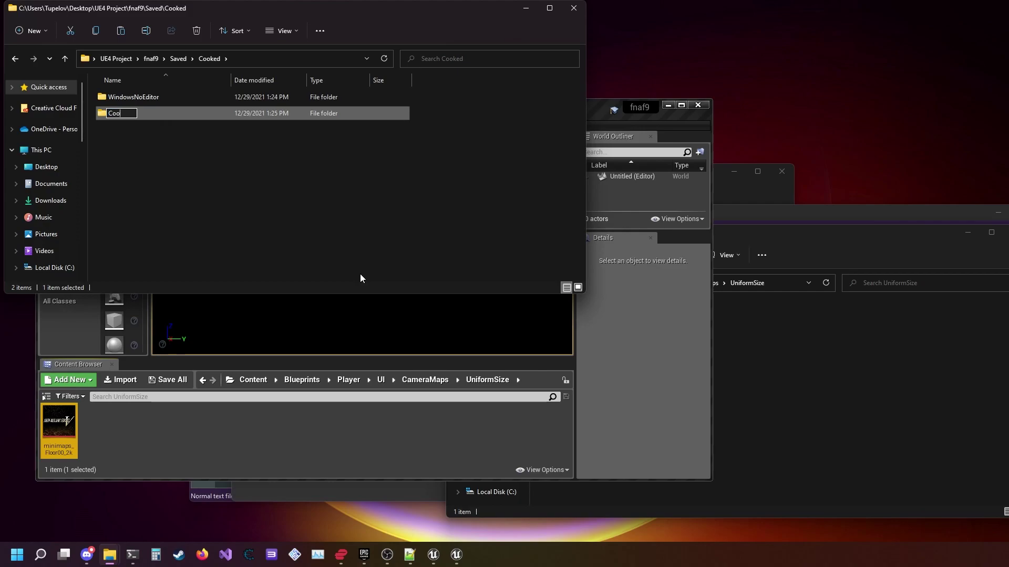
type("ol Minimap")
key("Return")
key("Return")
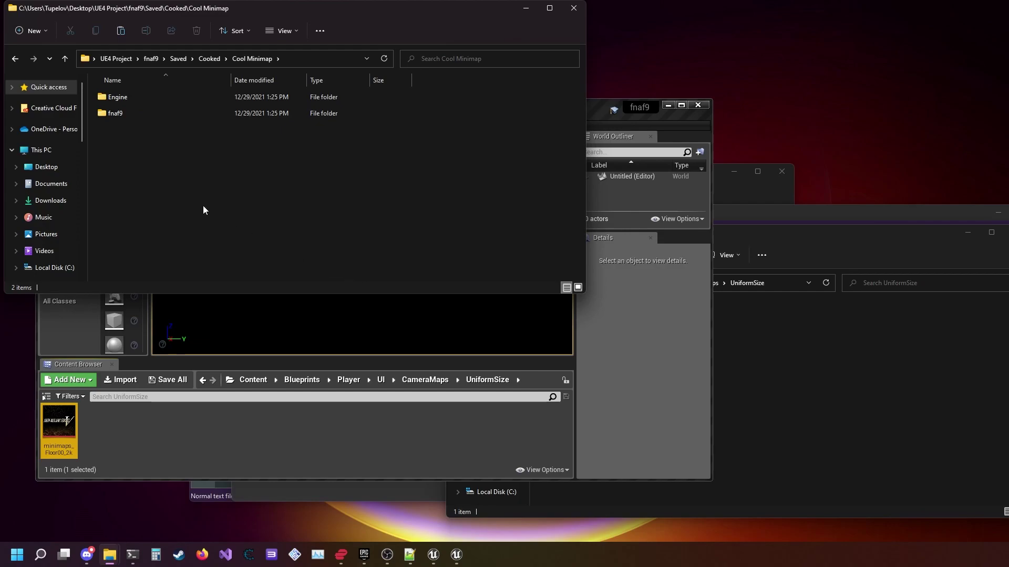
left_click(156, 97)
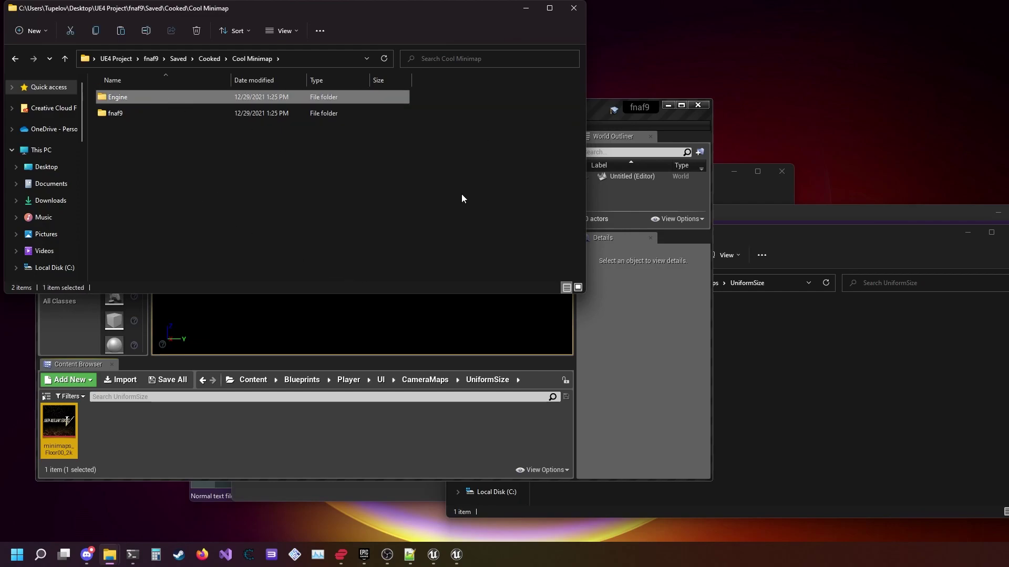
key("Delete")
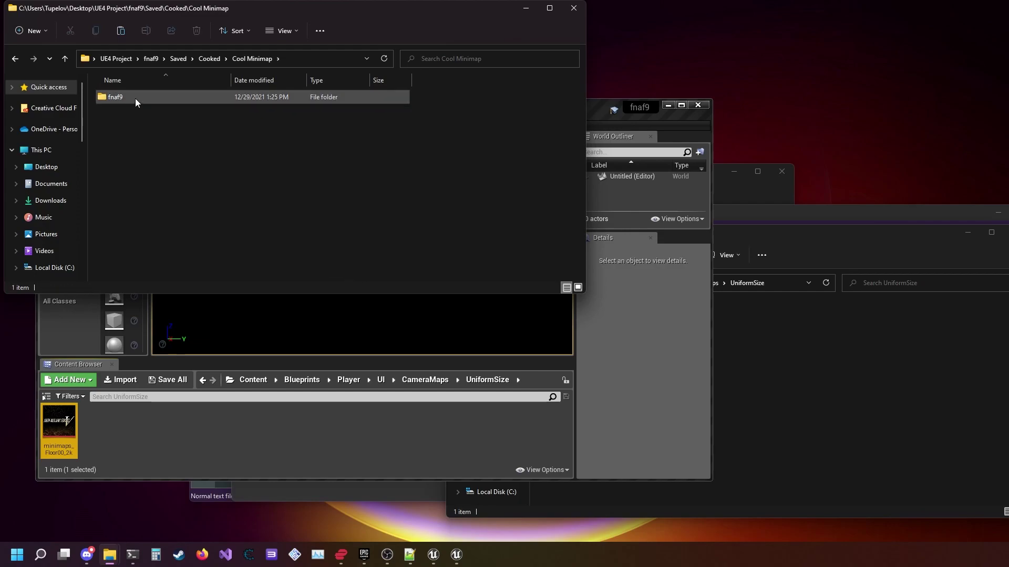
double_click(134, 98)
left_click_drag(280, 165, 99, 108)
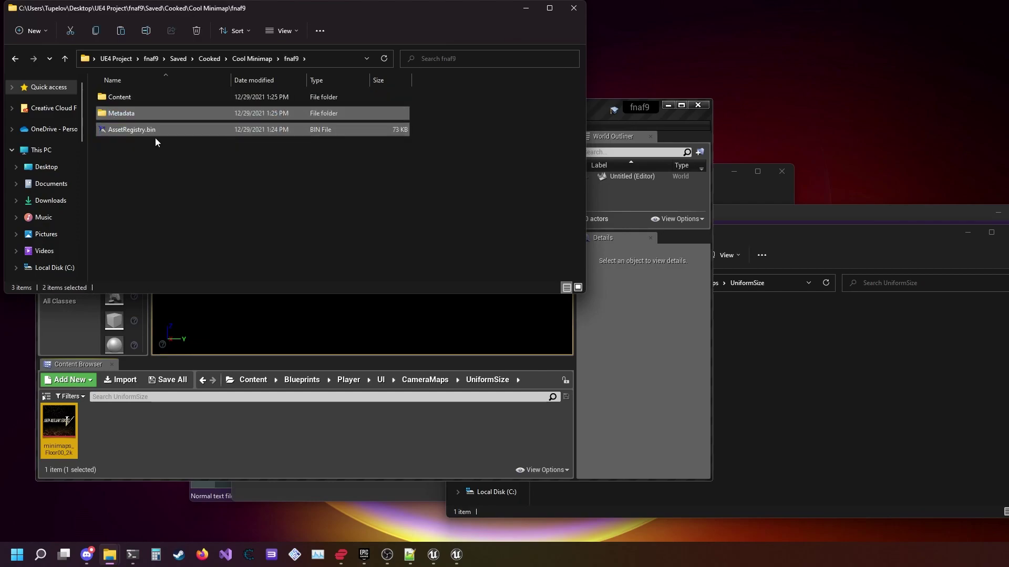
key("Delete")
Step: Check the minimap files in Content\Blueprints\Player\UI\CameraMaps\UniformSize, then return to Cooked
double_click(124, 98)
double_click(124, 99)
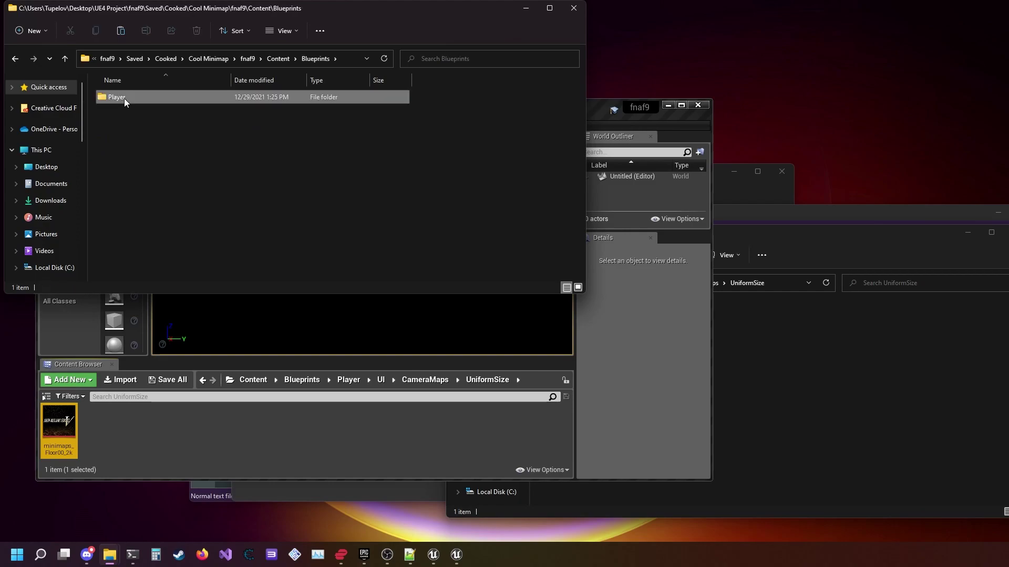
double_click(124, 99)
double_click(124, 99)
double_click(124, 98)
left_click(127, 97)
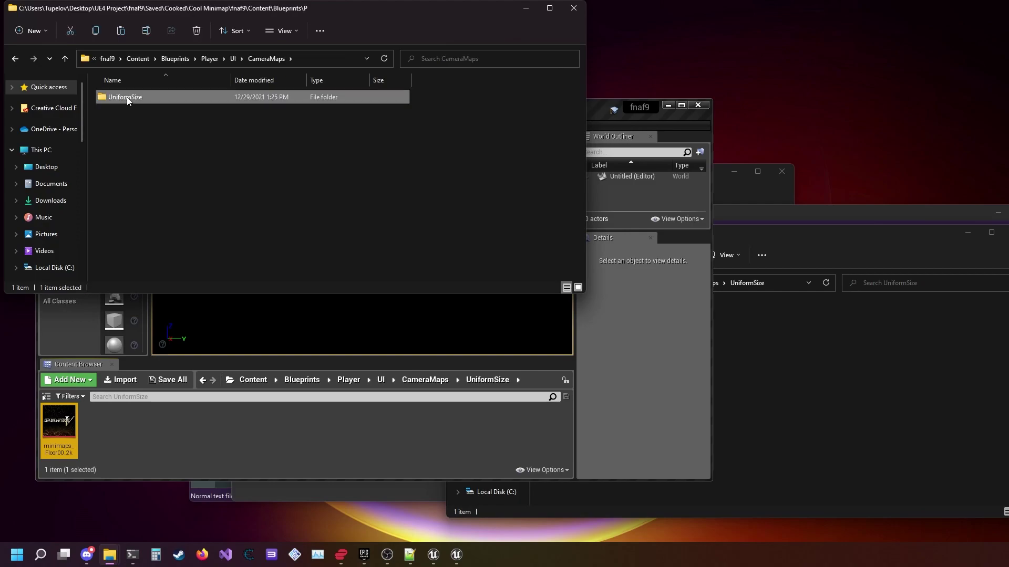
double_click(127, 97)
double_click(127, 97)
left_click(267, 156)
left_click_drag(398, 177, 195, 103)
left_click(175, 58)
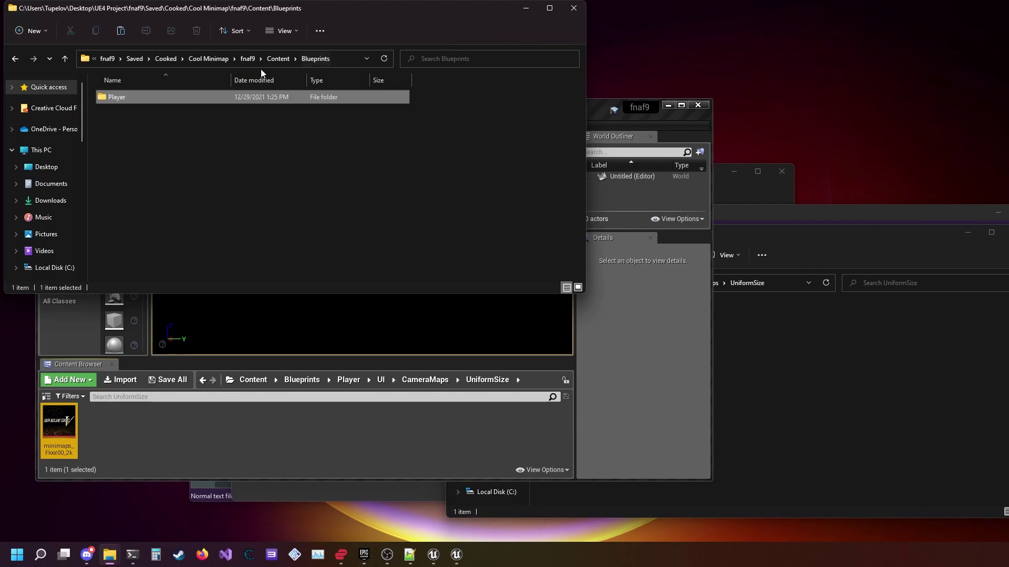
left_click(184, 58)
left_click(173, 58)
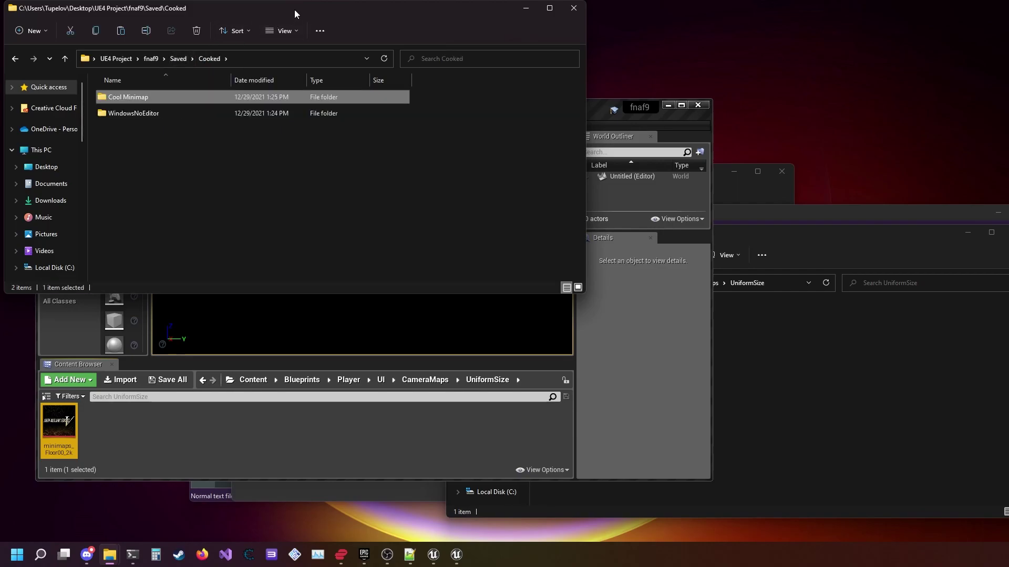
left_click_drag(295, 9, 405, 134)
Step: Close the aes key.txt editor and open the Tools\UnrealPak 4.25 folder
left_click(812, 358)
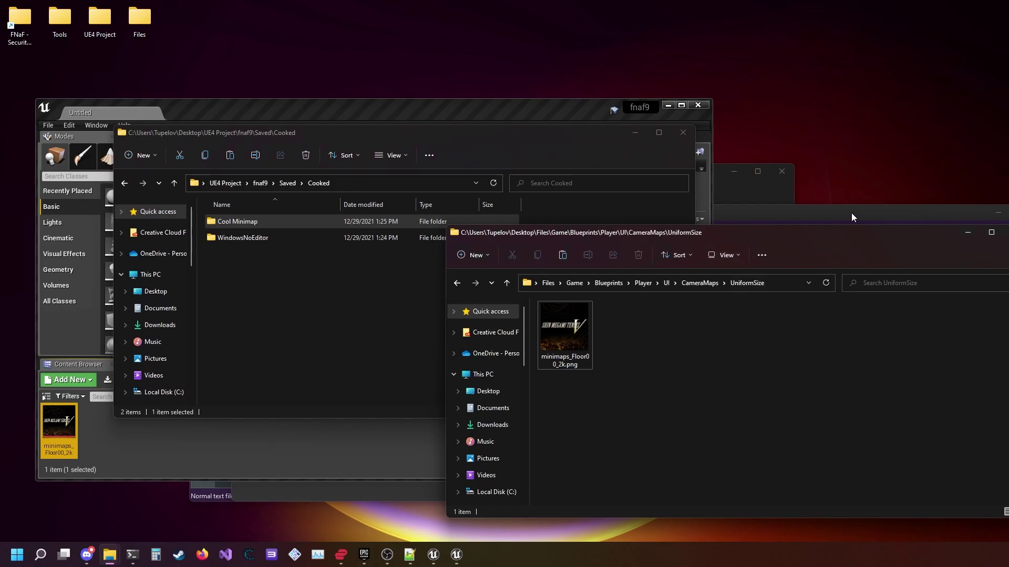
left_click(961, 234)
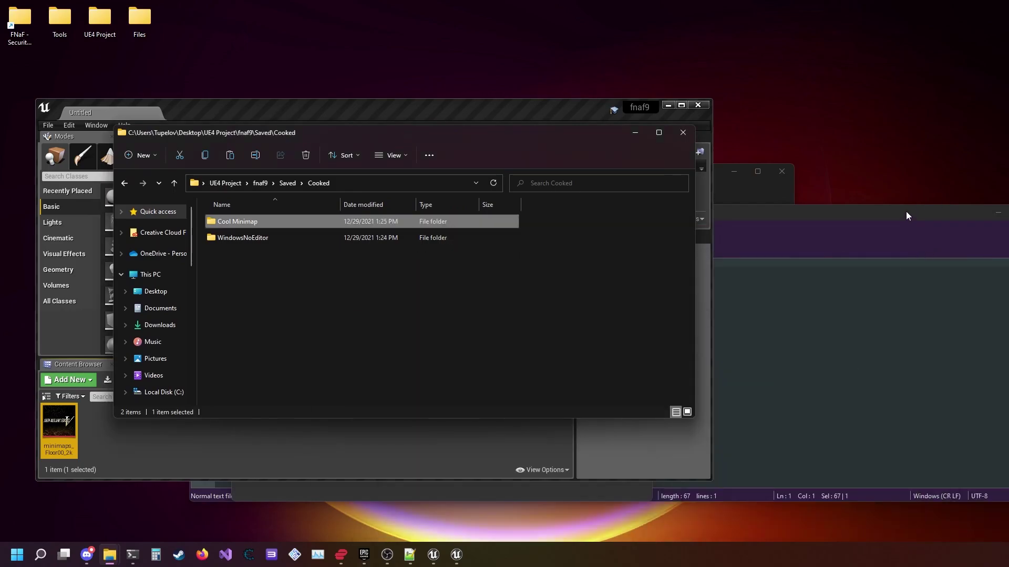
left_click_drag(906, 216, 883, 227)
left_click(889, 234)
left_click(759, 192)
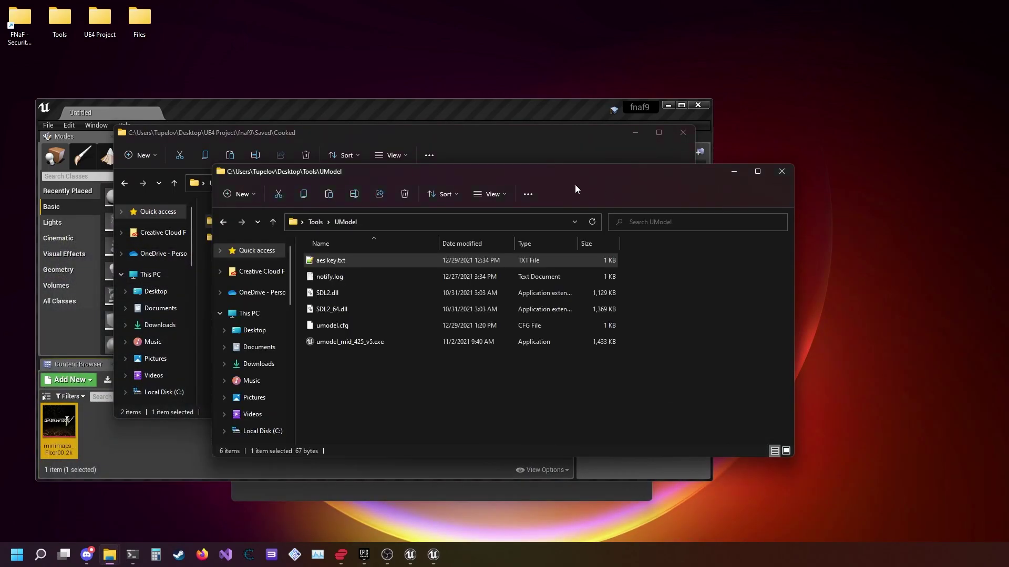
left_click(316, 221)
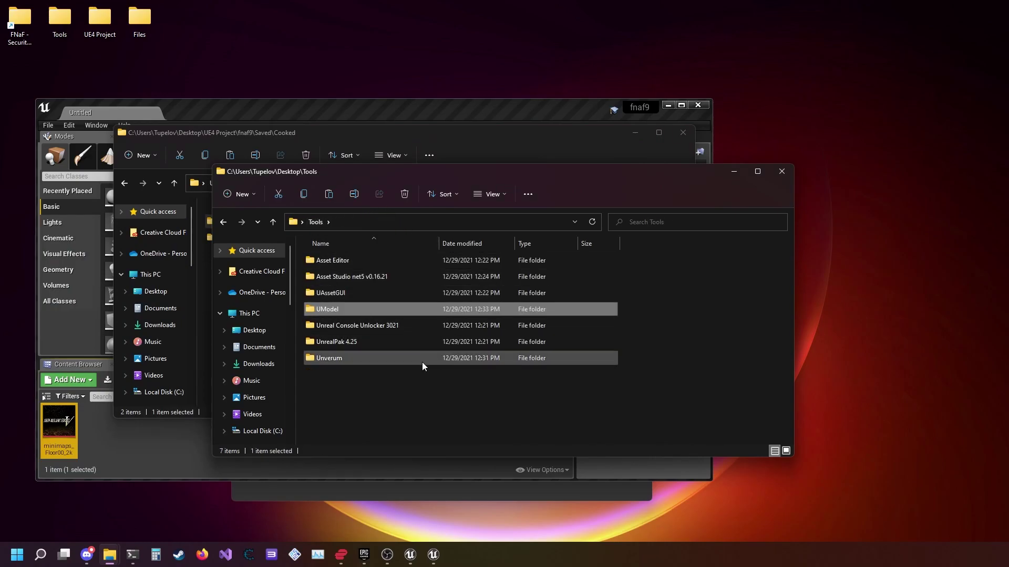
left_click(360, 342)
double_click(360, 341)
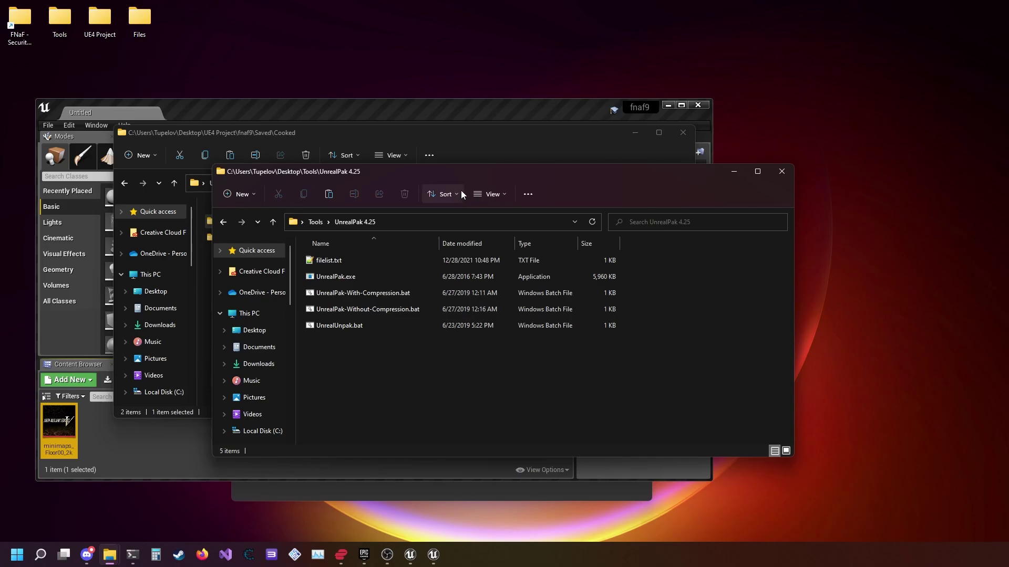
left_click_drag(477, 174, 561, 202)
Step: Drop Cool Minimap onto UnrealPak-With-Compression.bat to build Cool Minimap.pak in Cooked
left_click_drag(225, 224, 481, 322)
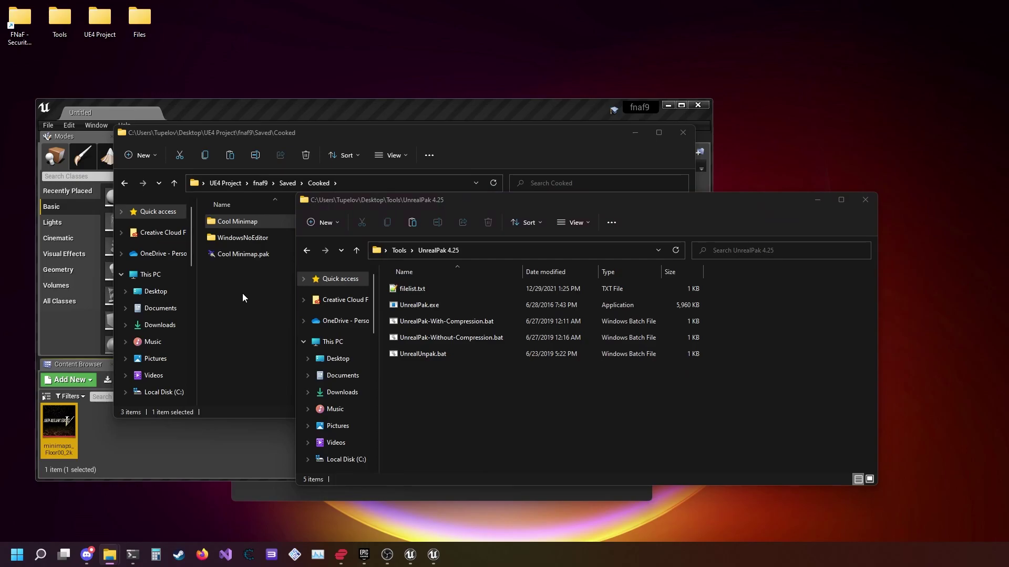
left_click_drag(838, 195, 663, 198)
key("Return")
left_click(218, 298)
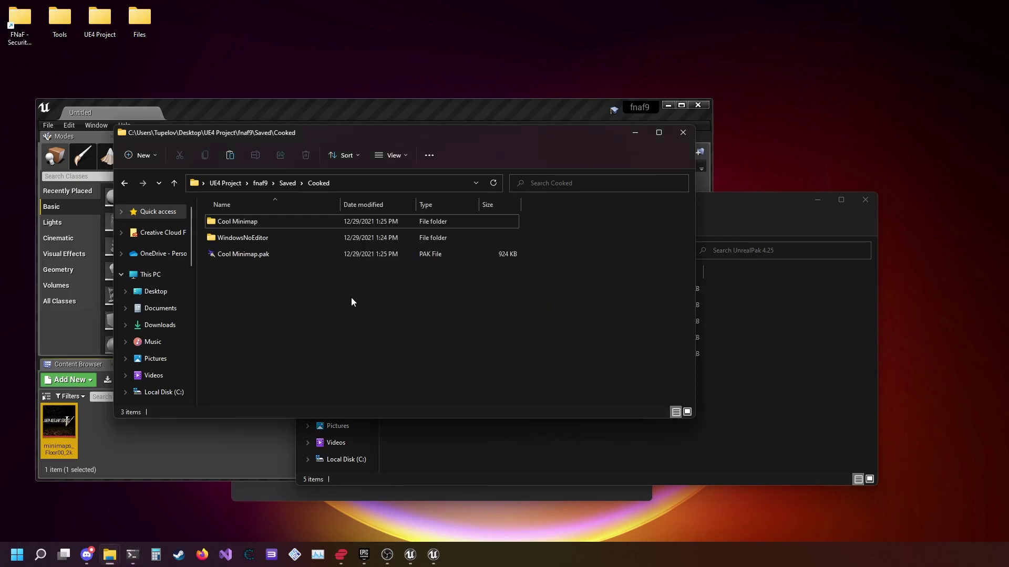
left_click(837, 430)
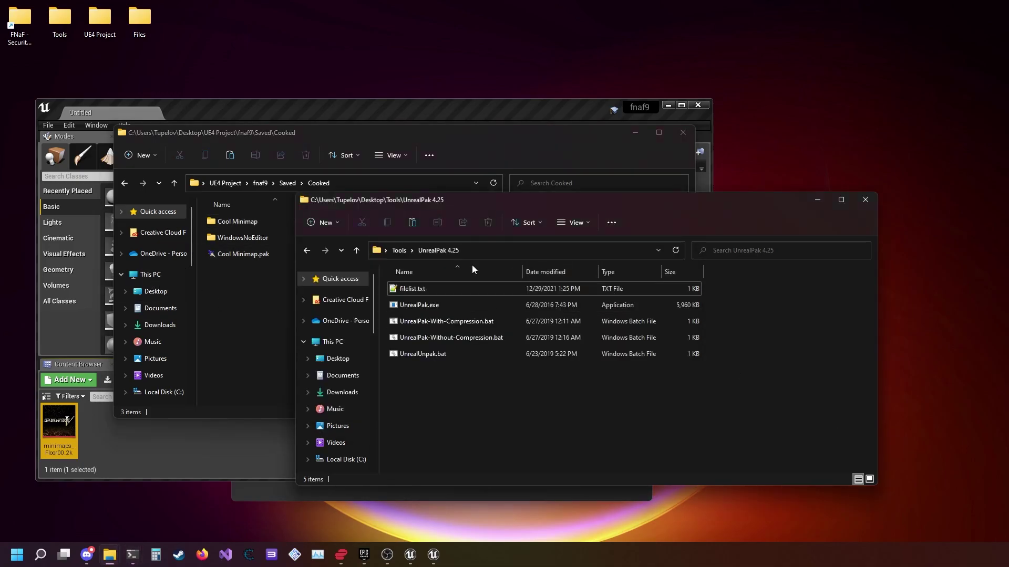
Step: Launch Unverum.exe from the Tools\Unverum folder
left_click(398, 251)
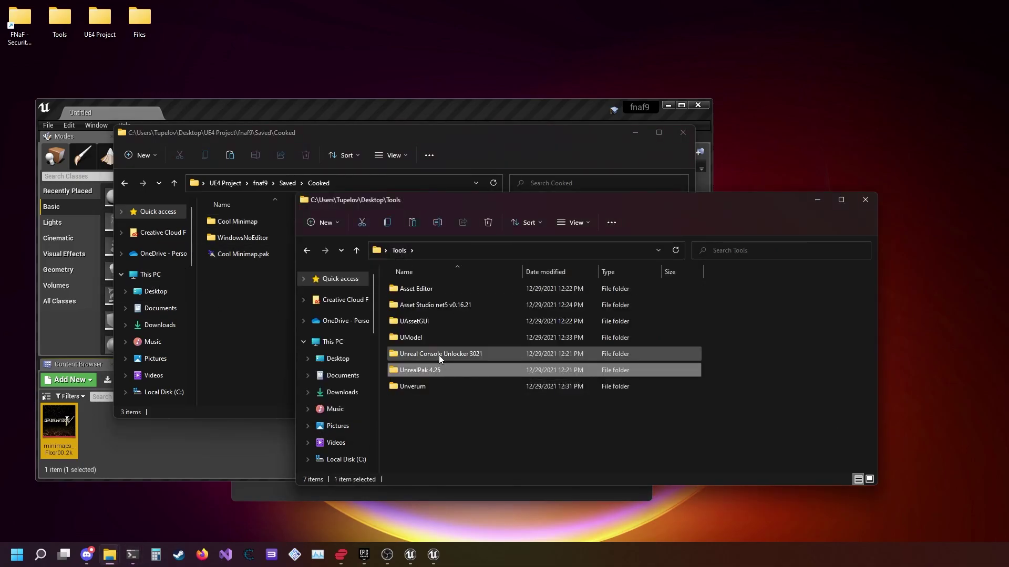
double_click(434, 386)
scroll(446, 392, "down", 3)
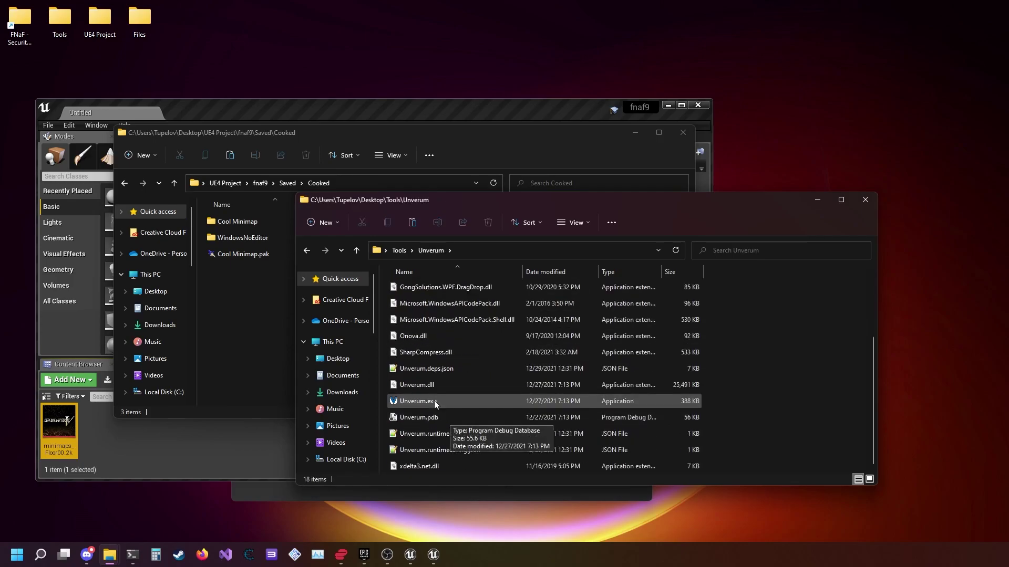
left_click(415, 401)
double_click(427, 402)
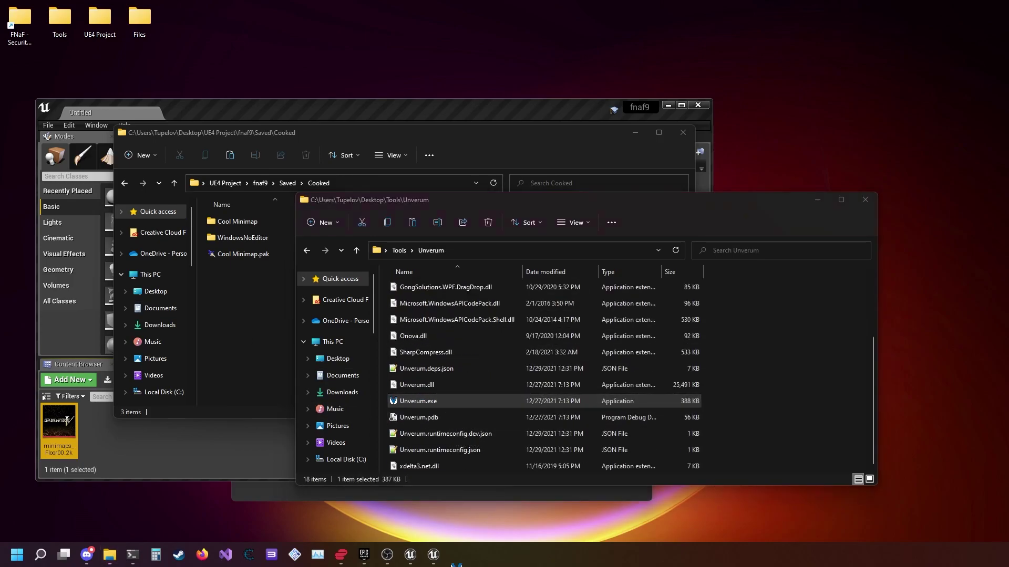
left_click_drag(373, 138, 457, 133)
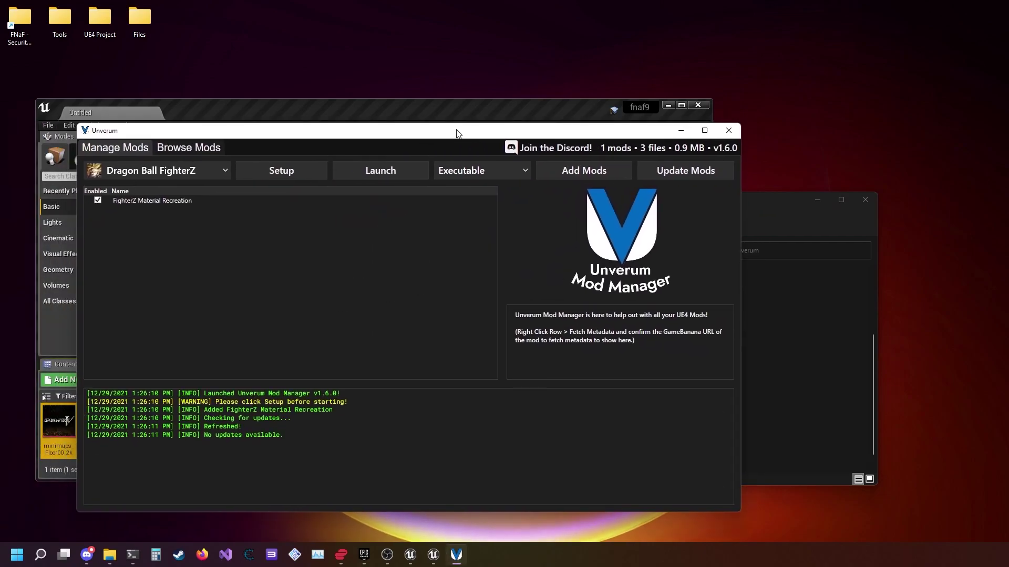
Step: Select Five Nights at Freddy's: Security Breach as the game and start its setup
left_click(150, 175)
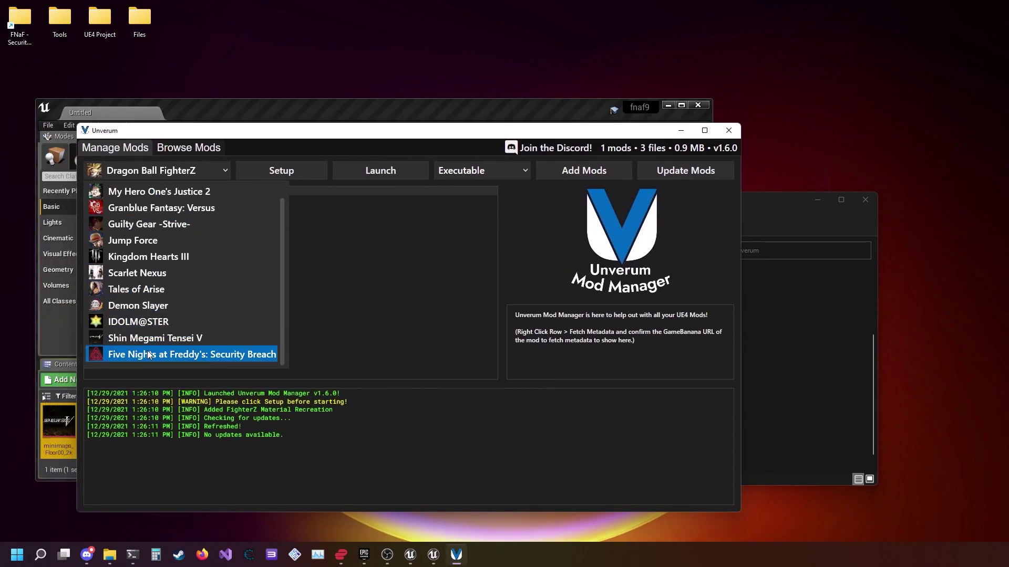
left_click(151, 353)
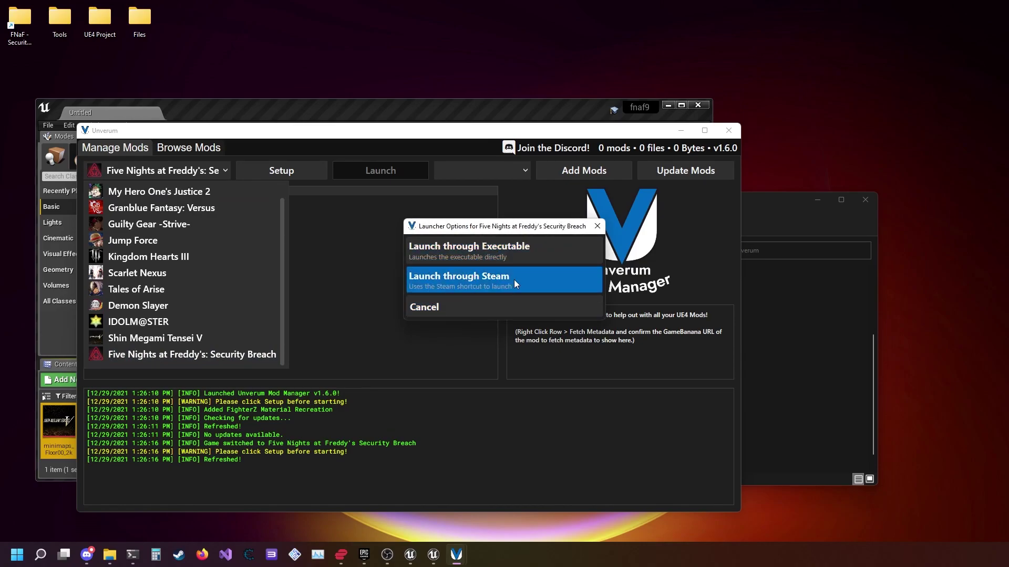
left_click(476, 254)
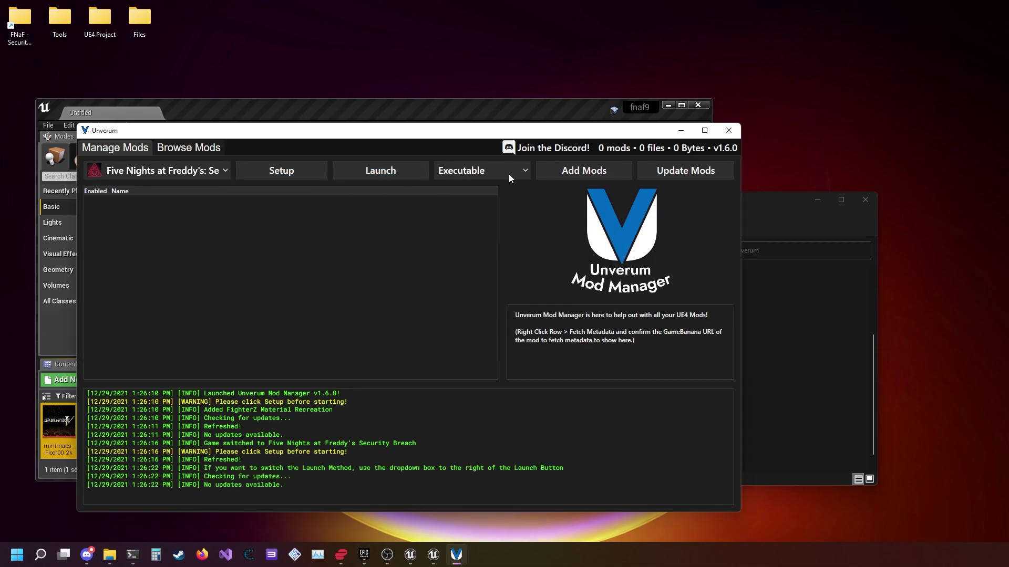
left_click(265, 172)
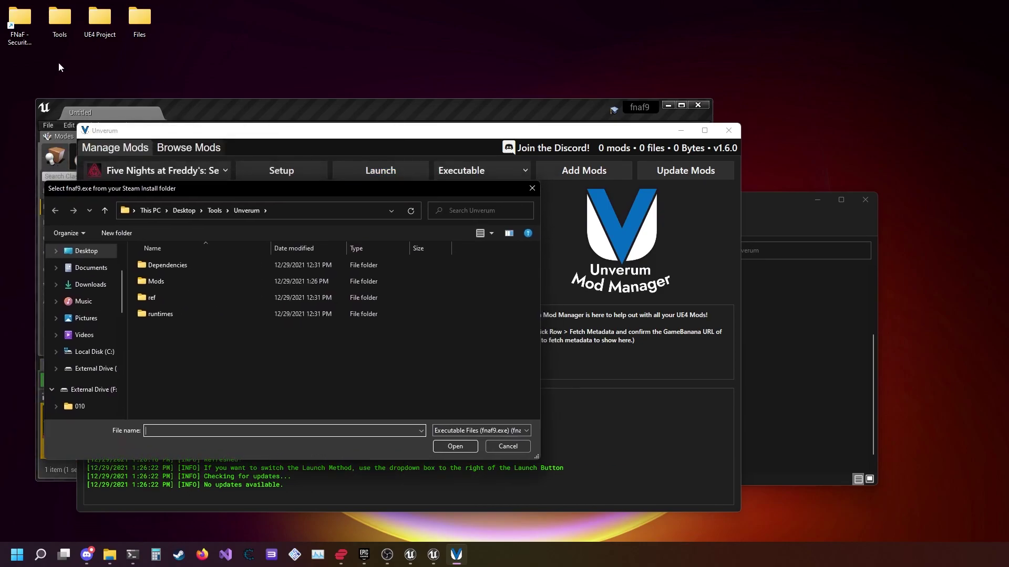
Step: Point setup at fnaf9.exe in F:\Games\FNaF - Security Breach
double_click(23, 21)
left_click(497, 238)
key("ctrl+c")
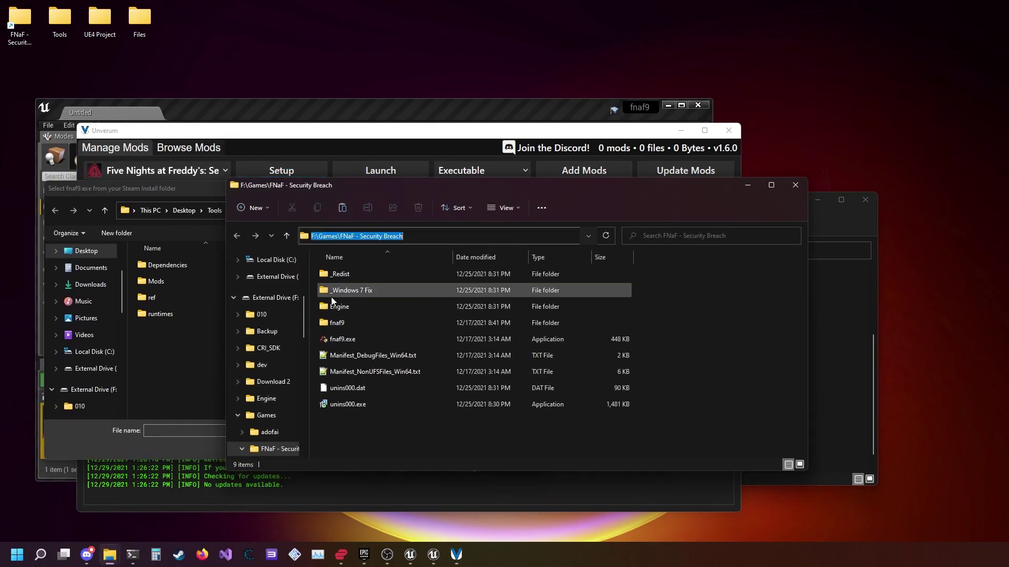
left_click(185, 373)
left_click(300, 212)
key("ctrl+v")
key("Return")
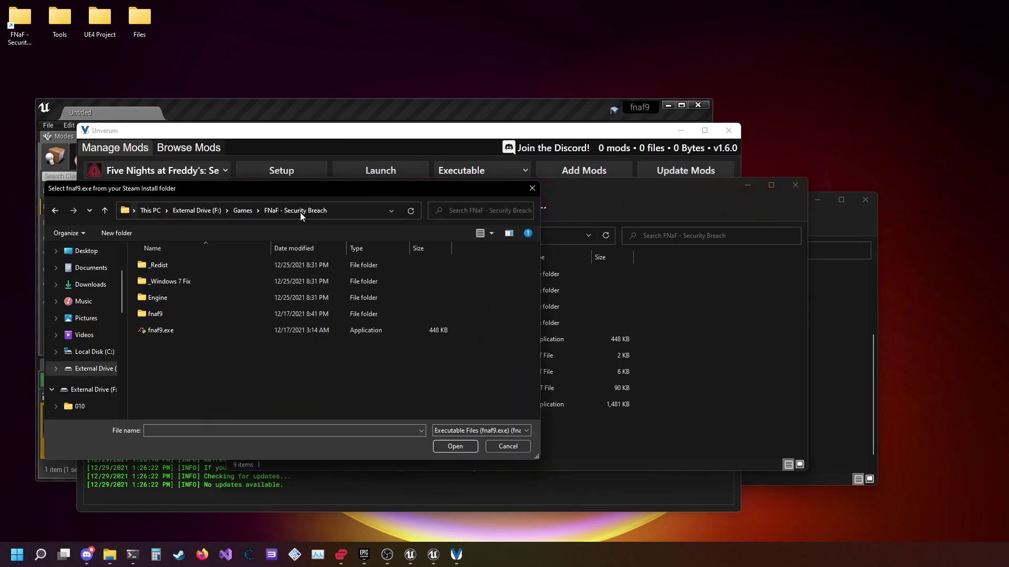
left_click(194, 326)
double_click(195, 328)
left_click(158, 335)
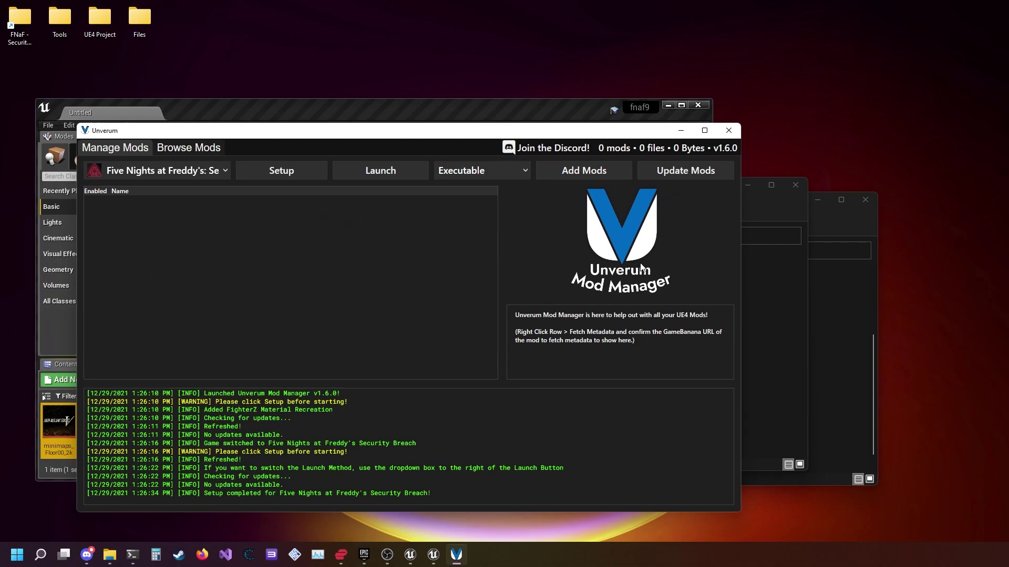
Step: Create a new mod named Cool Minimap
left_click(569, 176)
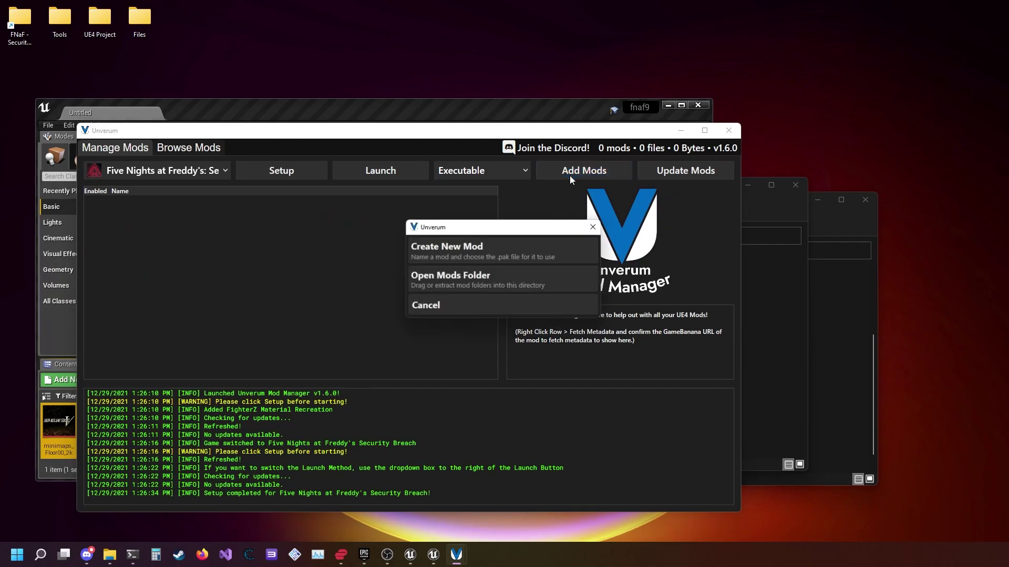
left_click(467, 248)
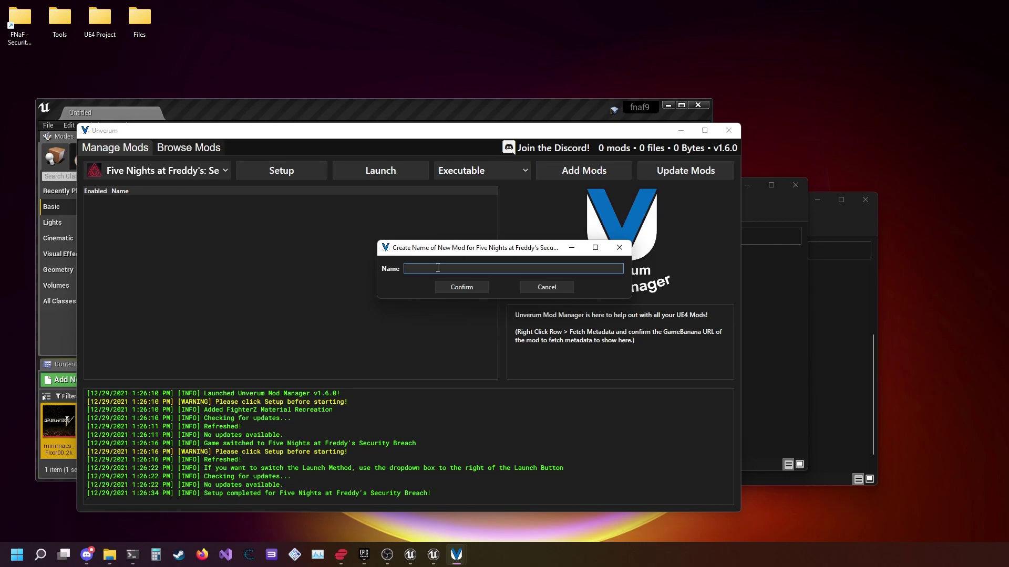
type("Cool Minimap")
left_click(456, 288)
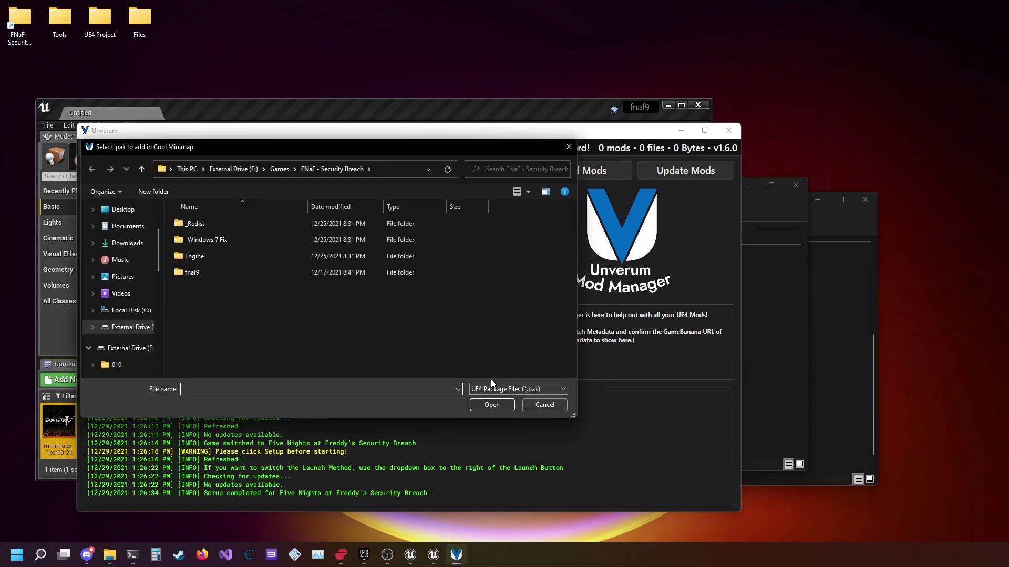
Step: Add Cool Minimap.pak from the project's Saved\Cooked folder to the mod
left_click_drag(317, 145, 515, 182)
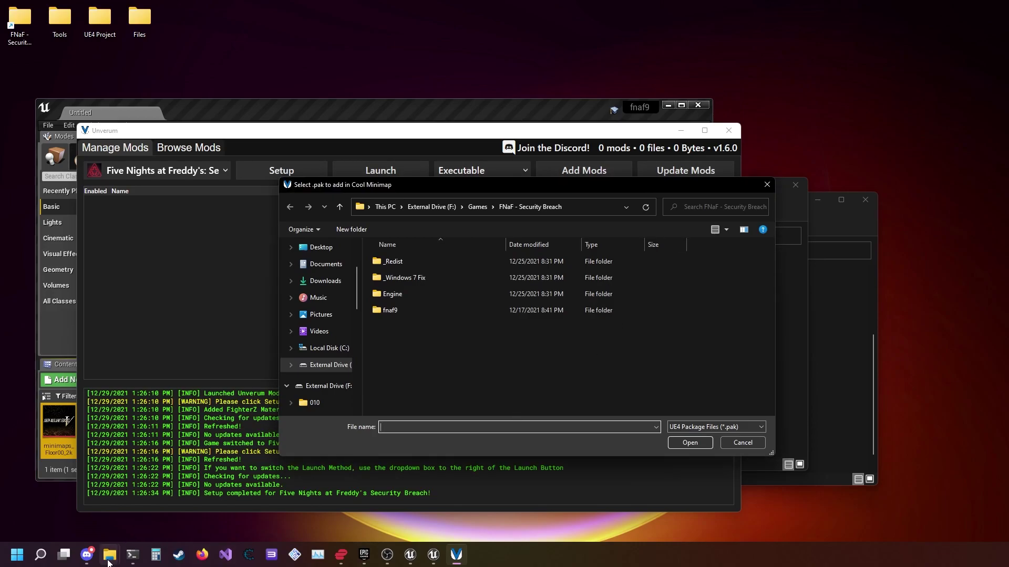
mouse_move(109, 554)
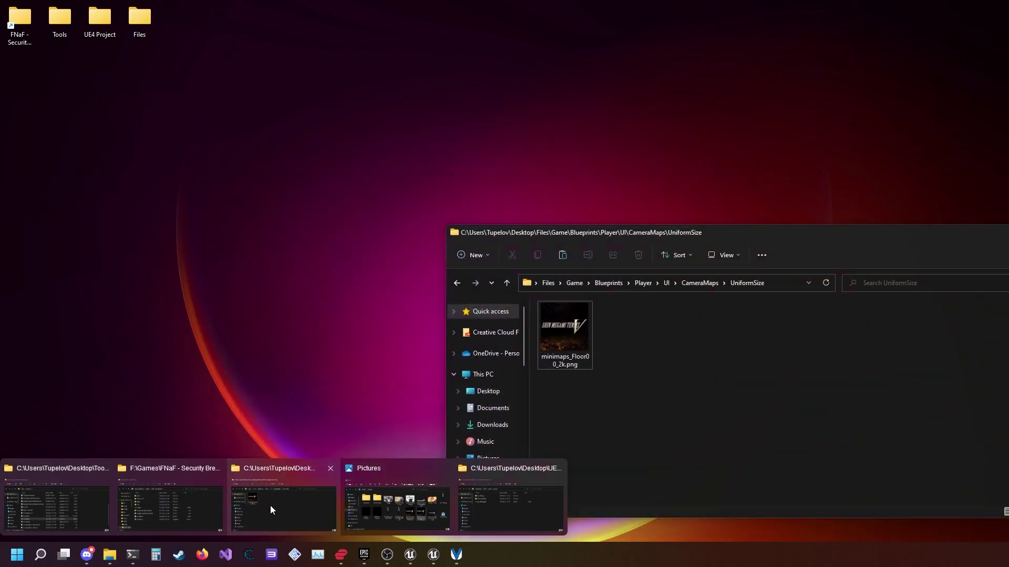
left_click(527, 511)
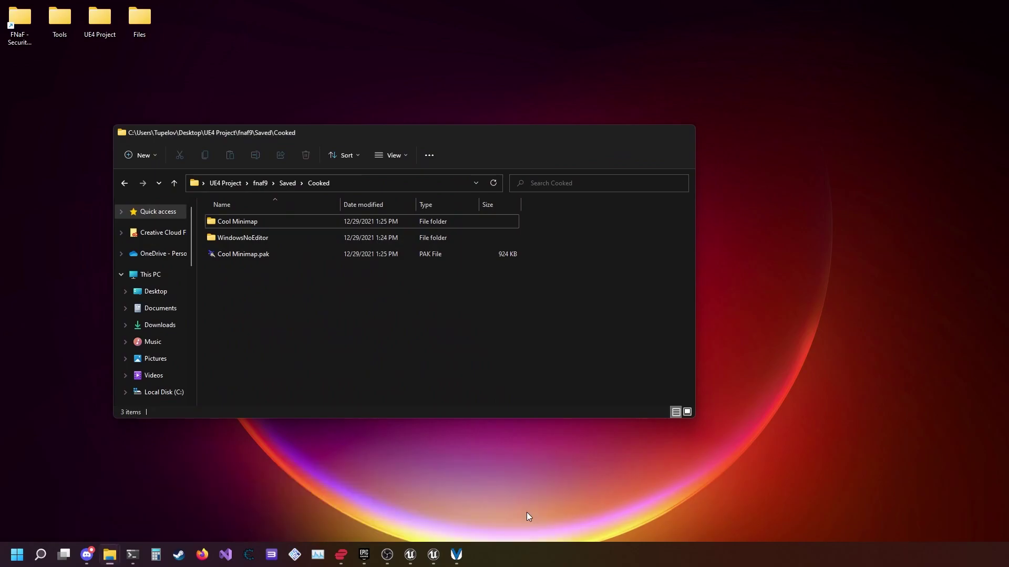
left_click(392, 184)
key("ctrl+c")
left_click(514, 440)
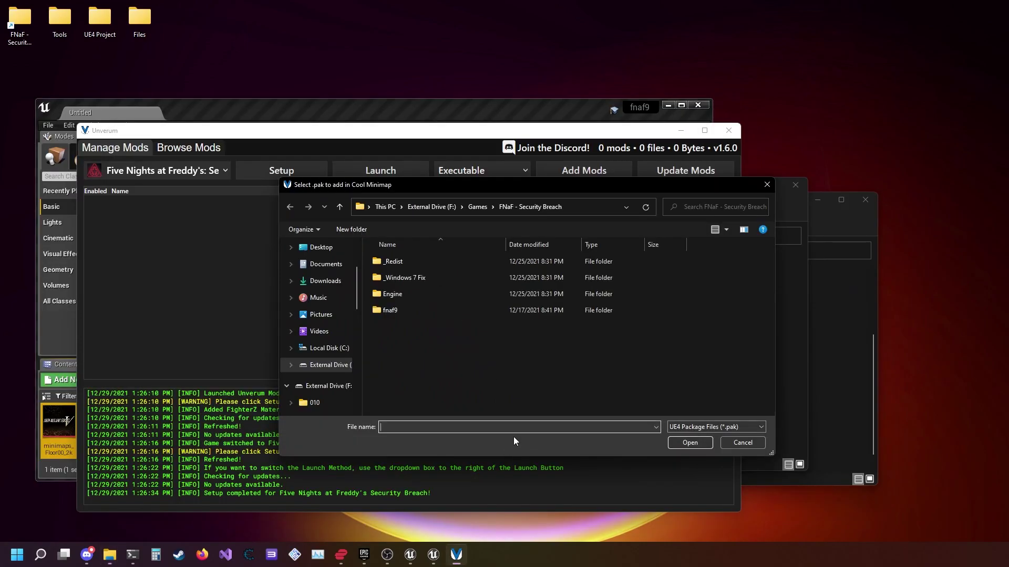
left_click(581, 210)
key("ctrl+v")
key("Return")
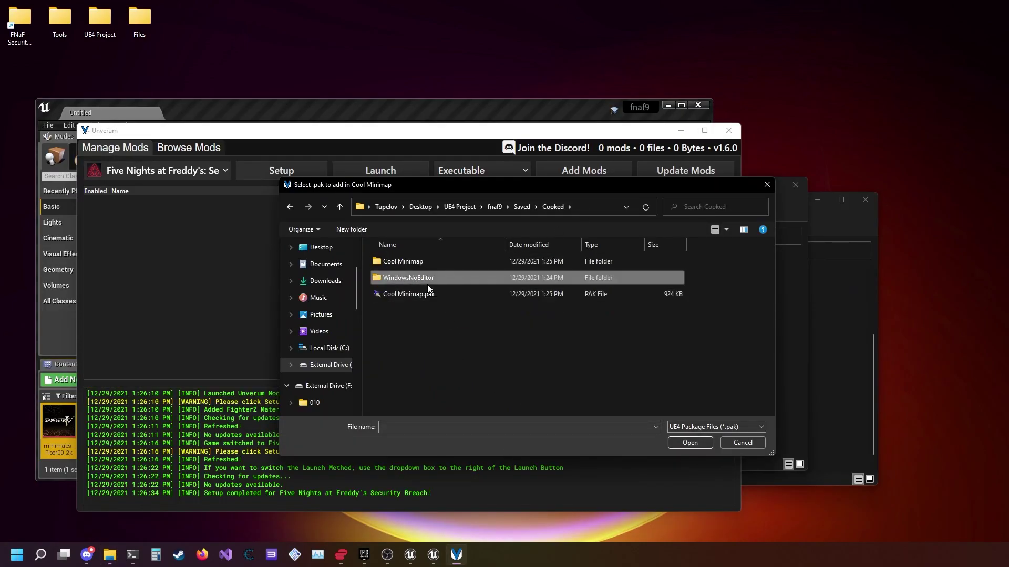
double_click(417, 293)
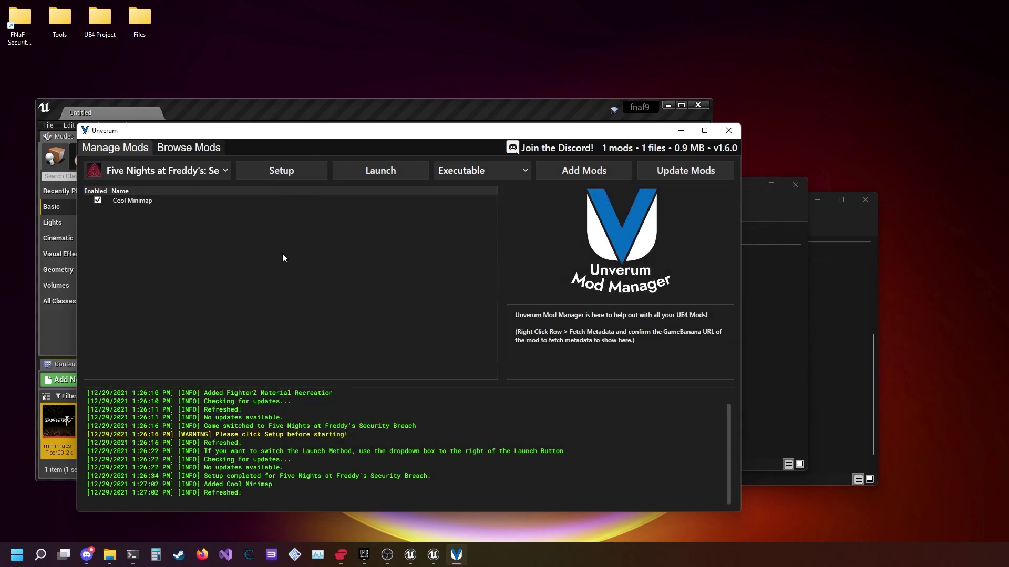
left_click(130, 201)
Step: Open the Cool Minimap mod folder, confirm Cool Minimap.pak (924 KB) is there, then restore Unverum
right_click(130, 201)
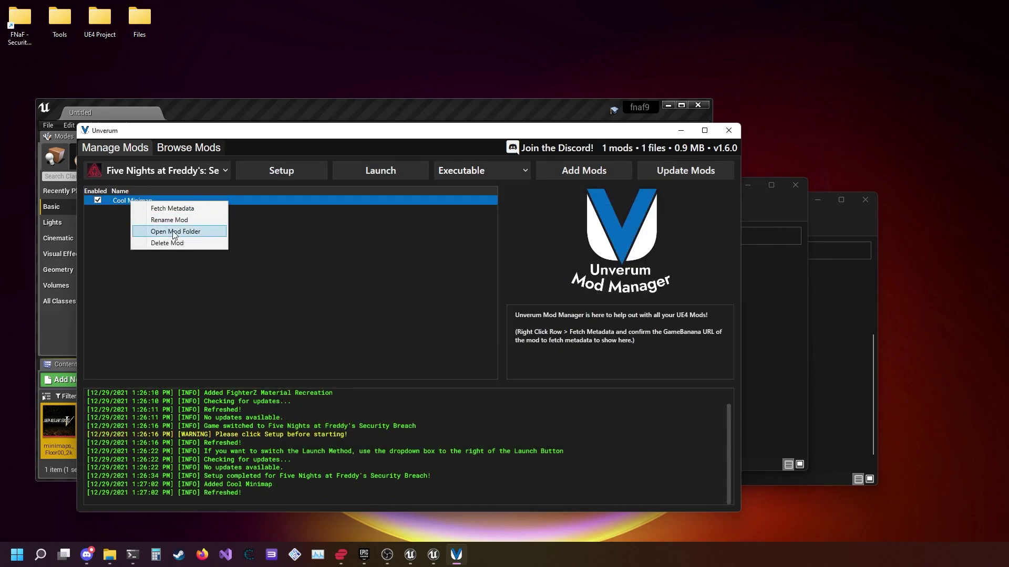
left_click(176, 233)
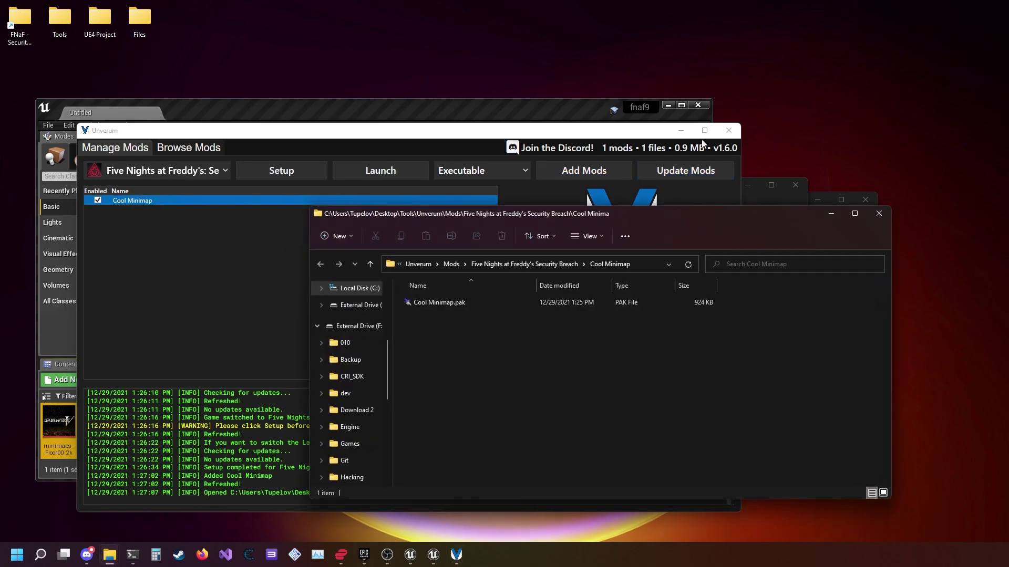
left_click(681, 130)
left_click_drag(606, 342, 487, 307)
mouse_move(456, 563)
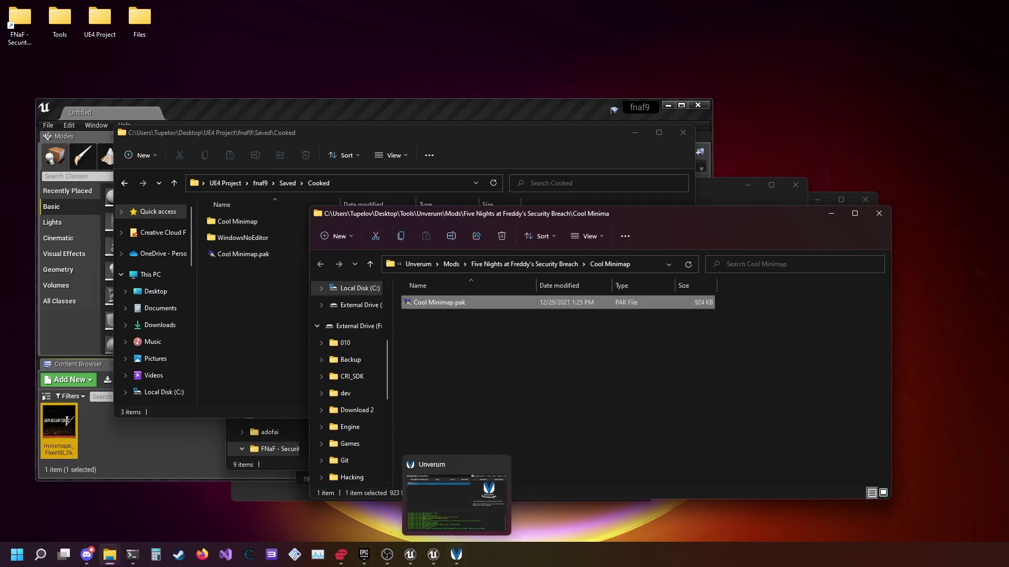
left_click(456, 563)
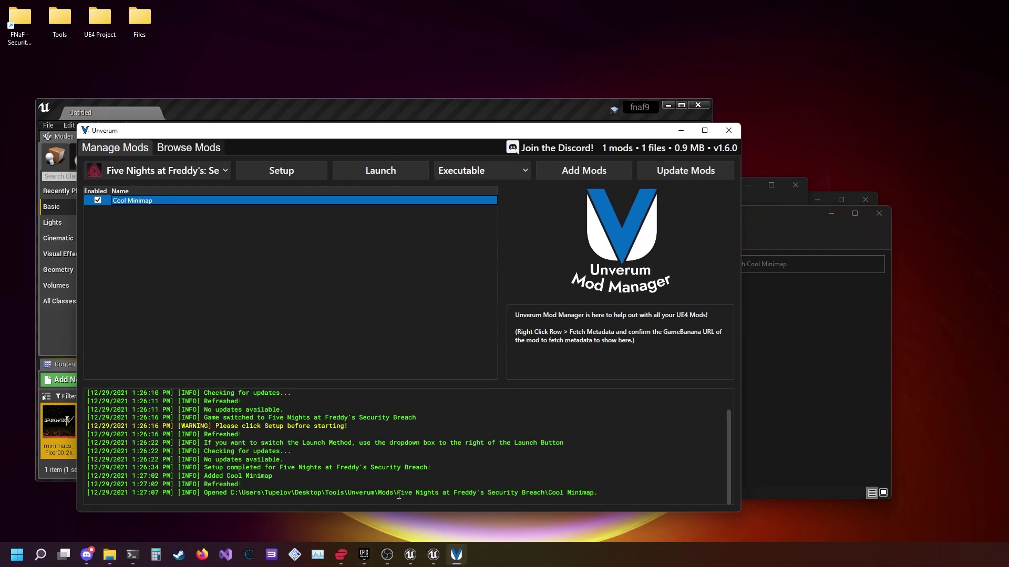
Step: Launch Security Breach from Unverum and open Load Game to pick a save slot
left_click(381, 174)
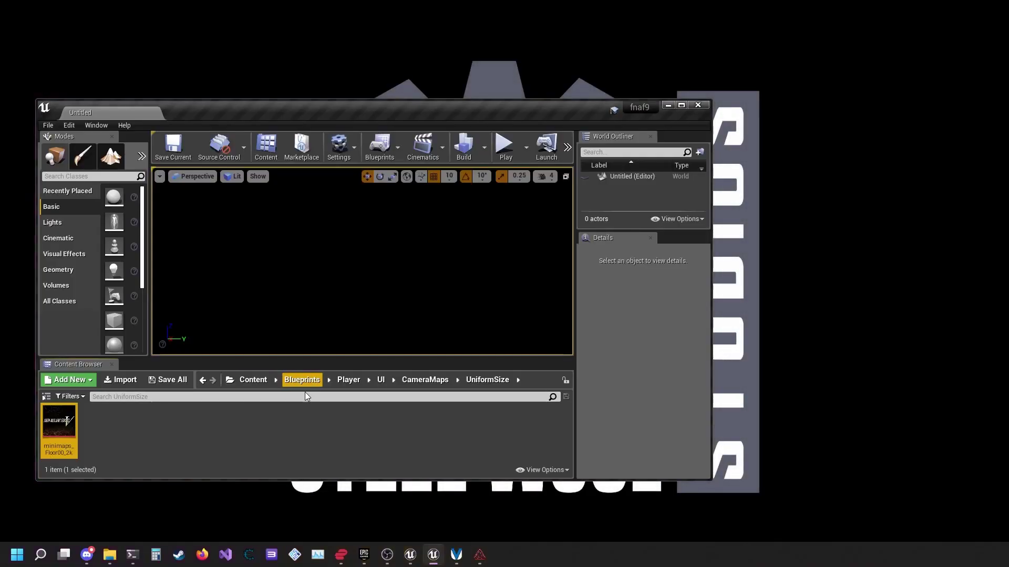
left_click(285, 423)
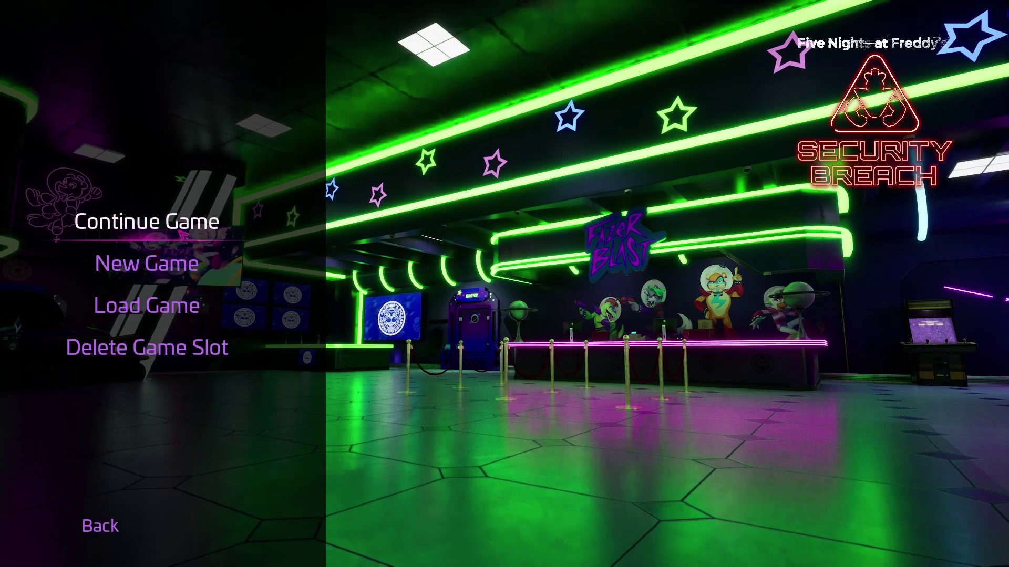
left_click(182, 235)
left_click(186, 333)
left_click(189, 306)
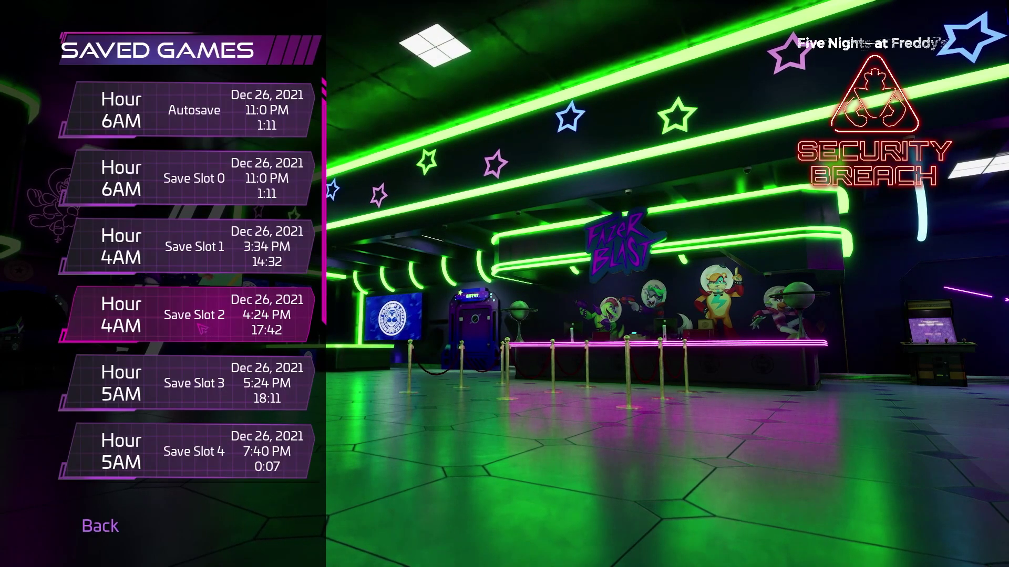
scroll(202, 329, "down", 4)
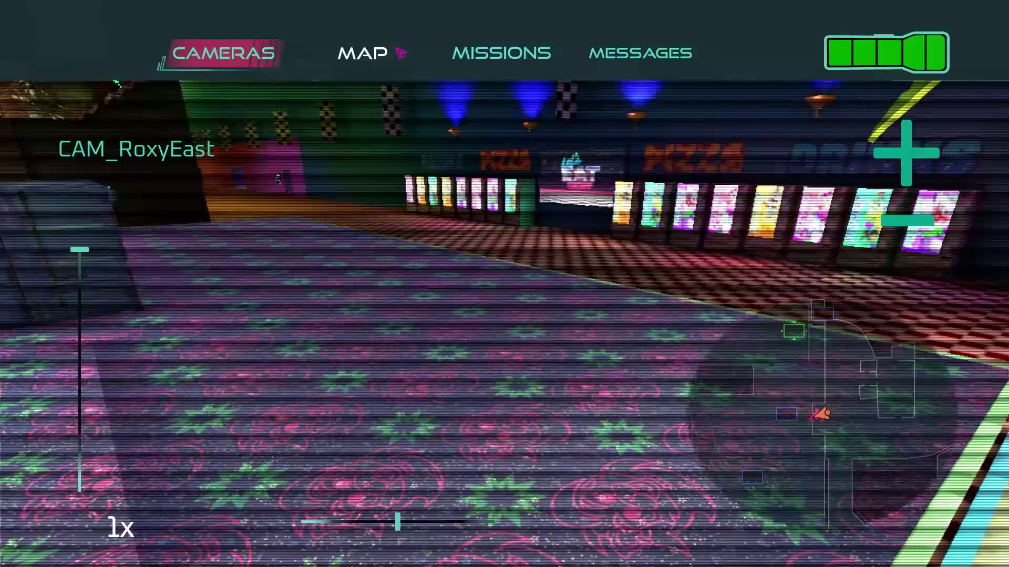
Step: Show the Groundfloor map with the Shin Megami Tensei V art, then Alt+Tab to Unverum
left_click(401, 51)
left_click(170, 268)
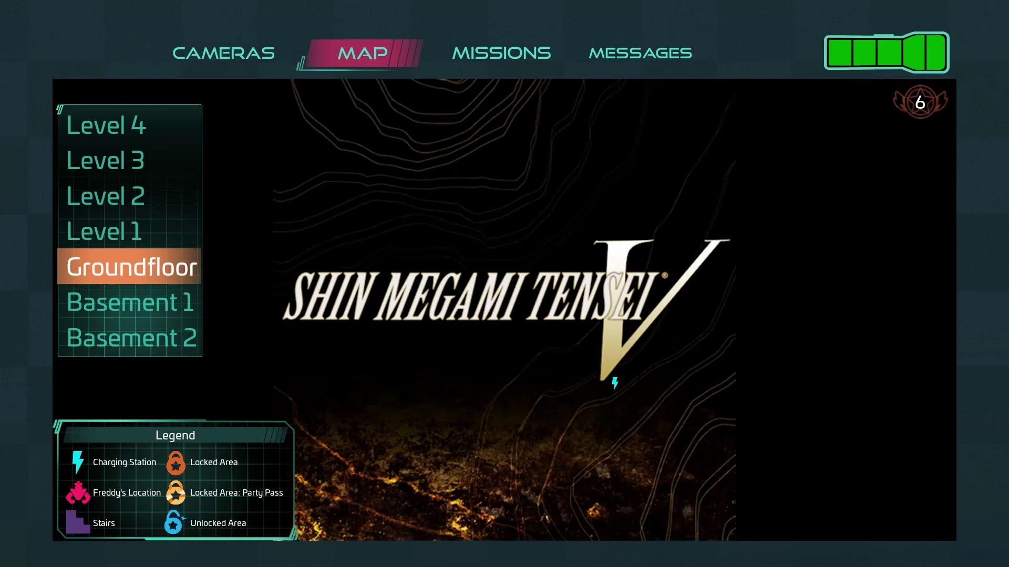
key("alt+Tab")
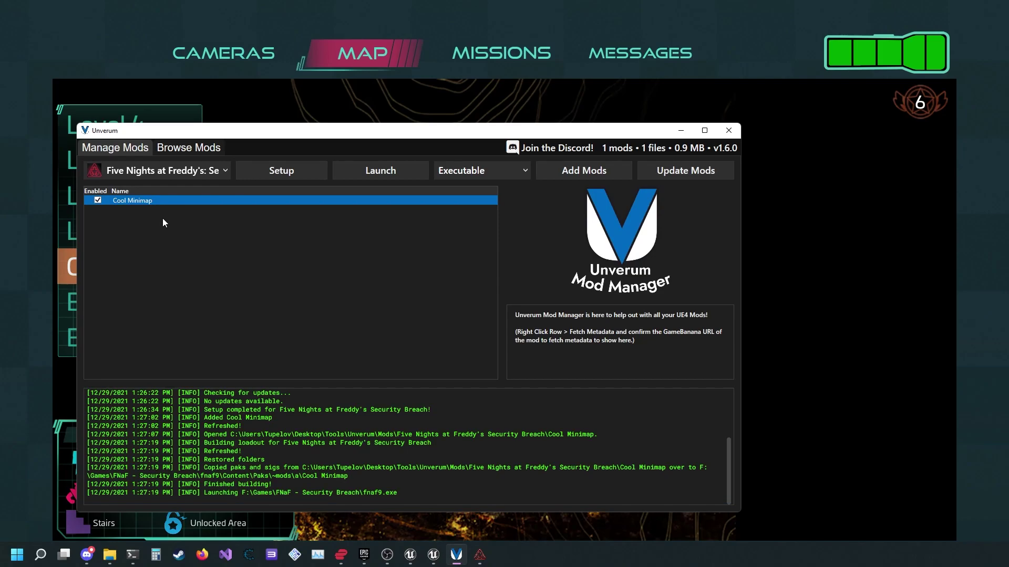
Step: Load Unverum's Browse Mods list, then reselect Cool Minimap.pak and move its folder window aside
left_click(203, 149)
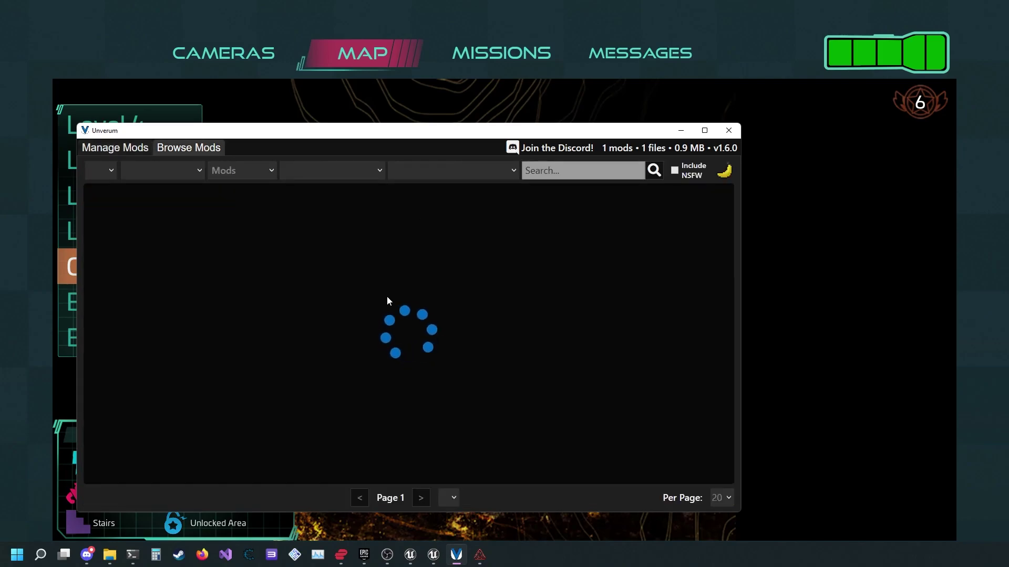
mouse_move(110, 555)
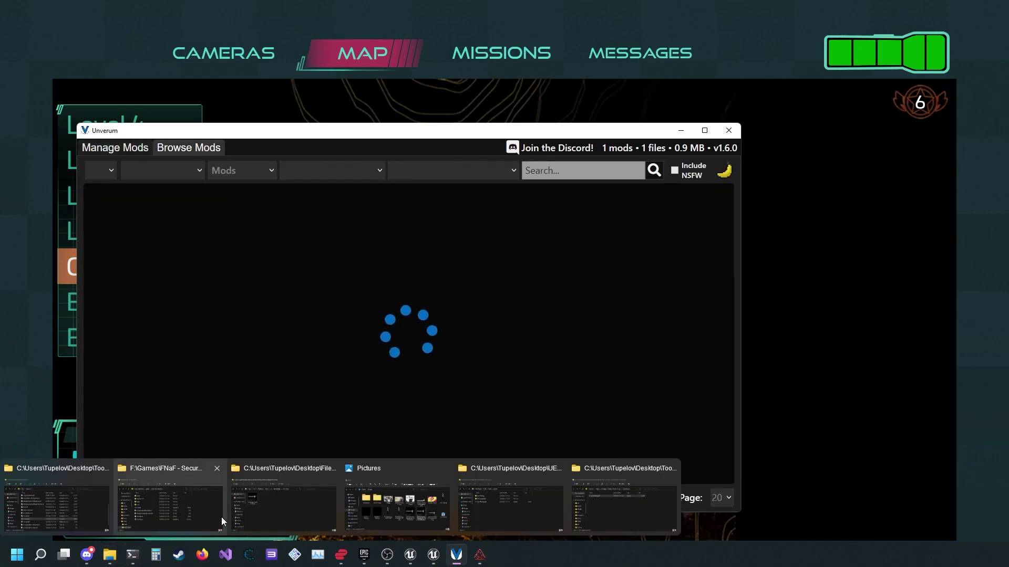
mouse_move(297, 505)
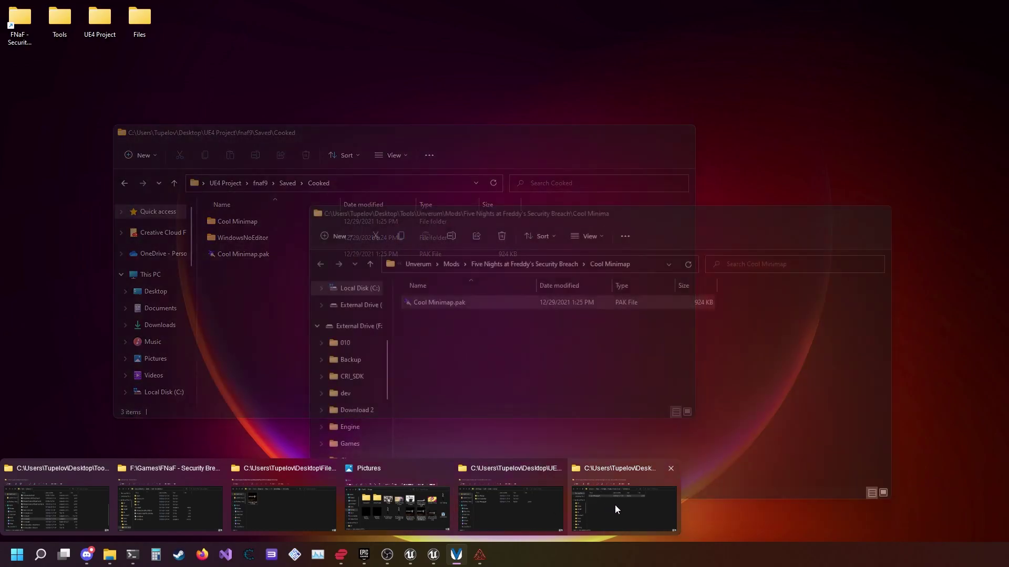
left_click(594, 497)
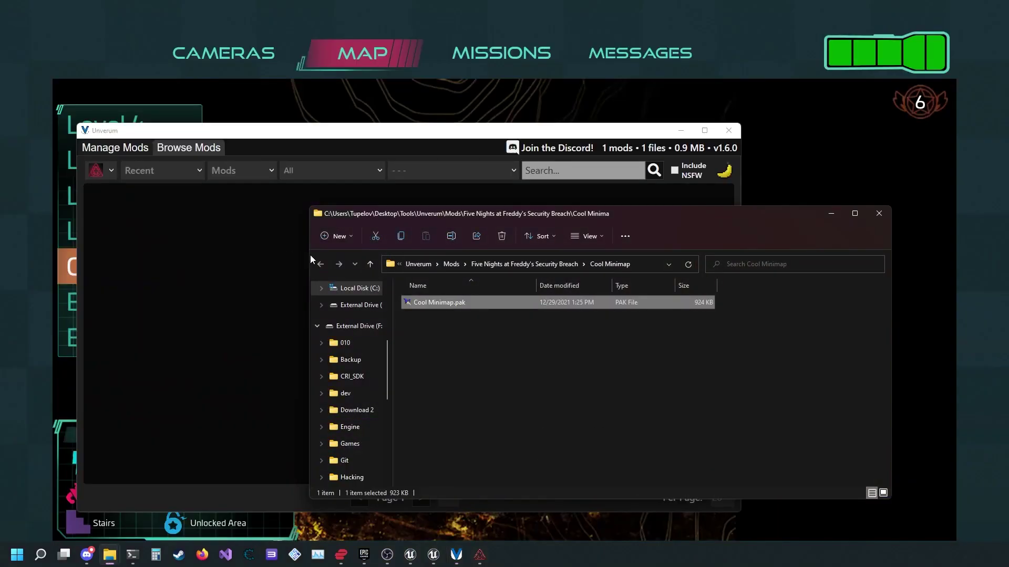
left_click(484, 339)
left_click_drag(539, 335, 426, 289)
left_click_drag(465, 216, 0, 194)
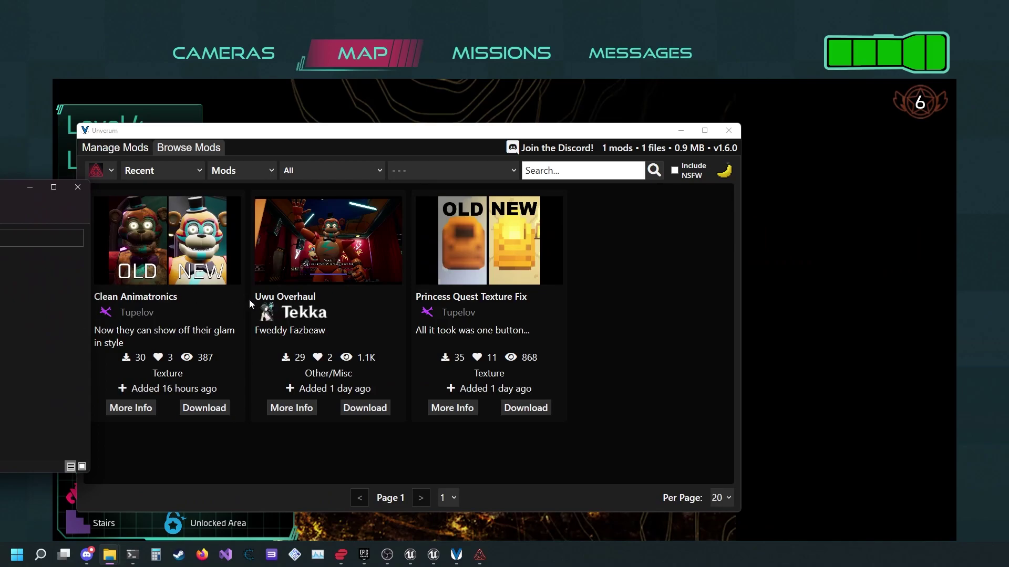